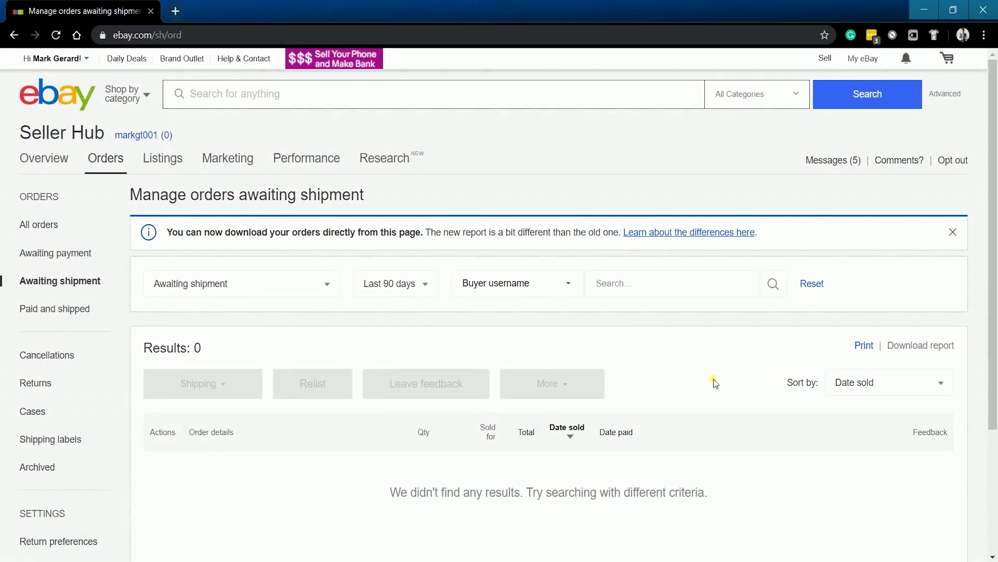
Open the multiple-listing form from the Listings tab's Create listing menu.
{"action": "left_click", "coordinate": [171, 164]}
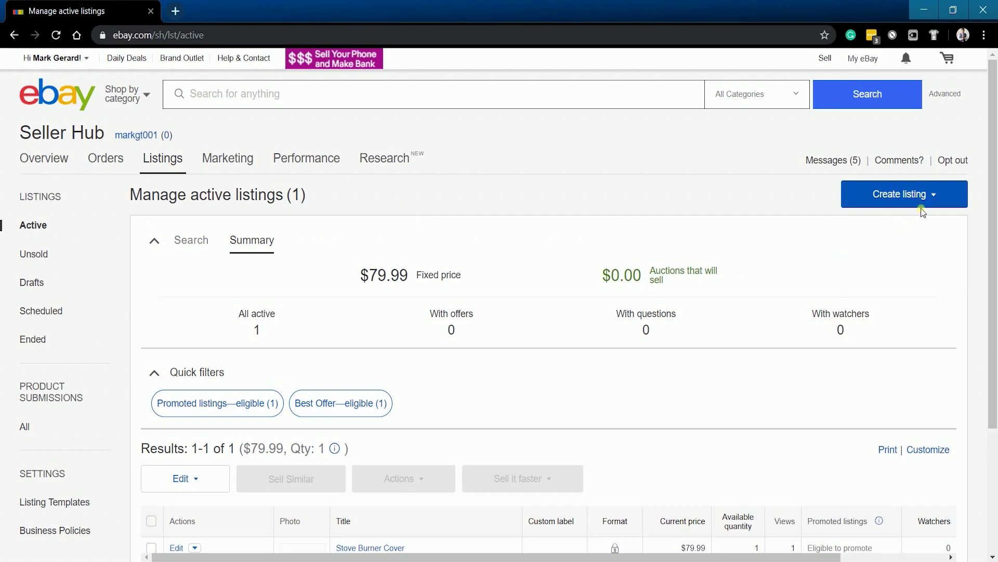
{"action": "left_click", "coordinate": [925, 195]}
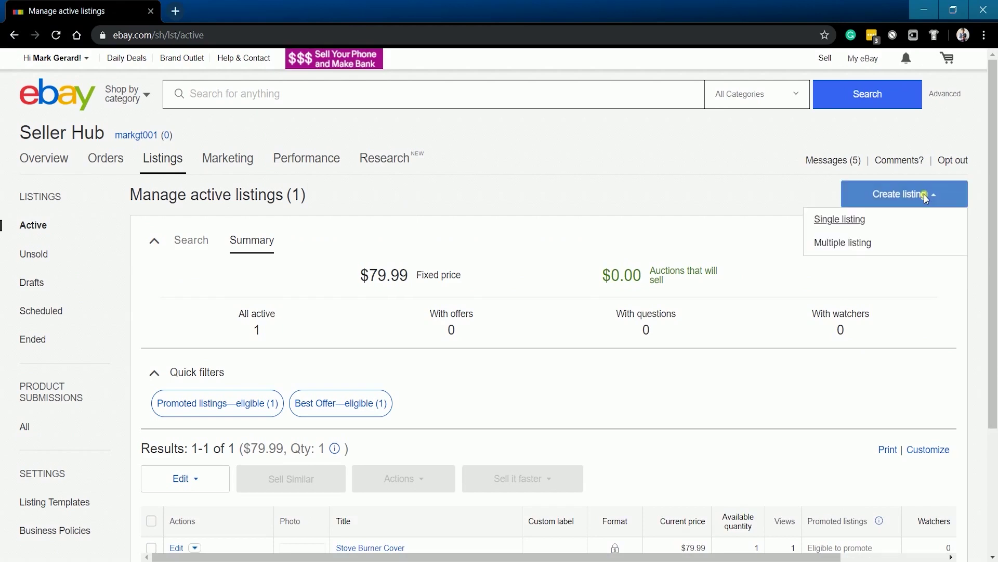
{"action": "left_click", "coordinate": [856, 247]}
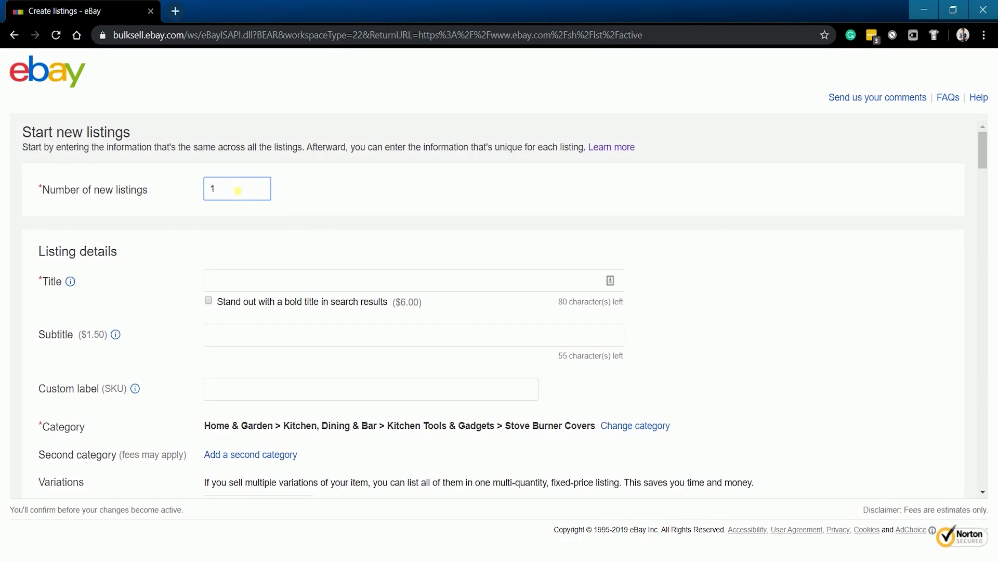
Set the number of new listings to 2, titled 'KD 9 Nike Basketball Shoes Kevin Durant'.
{"action": "key", "text": "BackSpace"}
{"action": "type", "text": "2"}
{"action": "left_click", "coordinate": [396, 223]}
{"action": "left_click", "coordinate": [314, 290]}
{"action": "type", "text": "KD"}
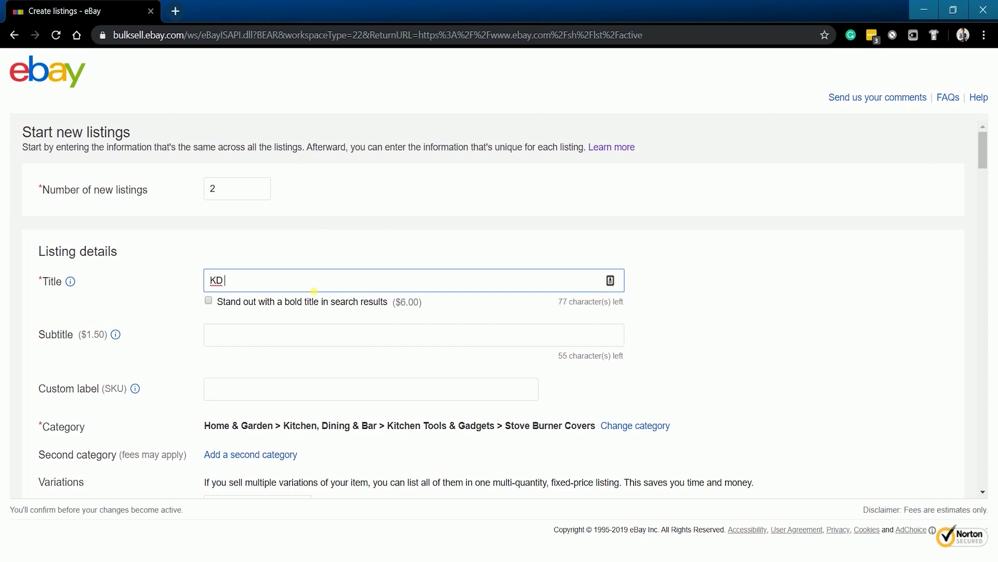
{"action": "type", "text": " 9 Nike Basketball Shoes Kevin "}
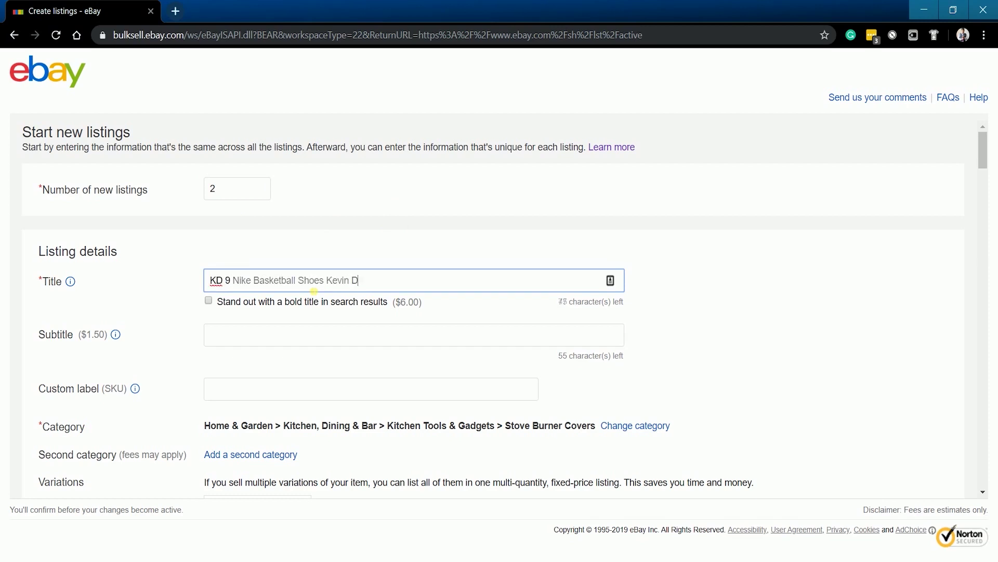
{"action": "type", "text": "Durant"}
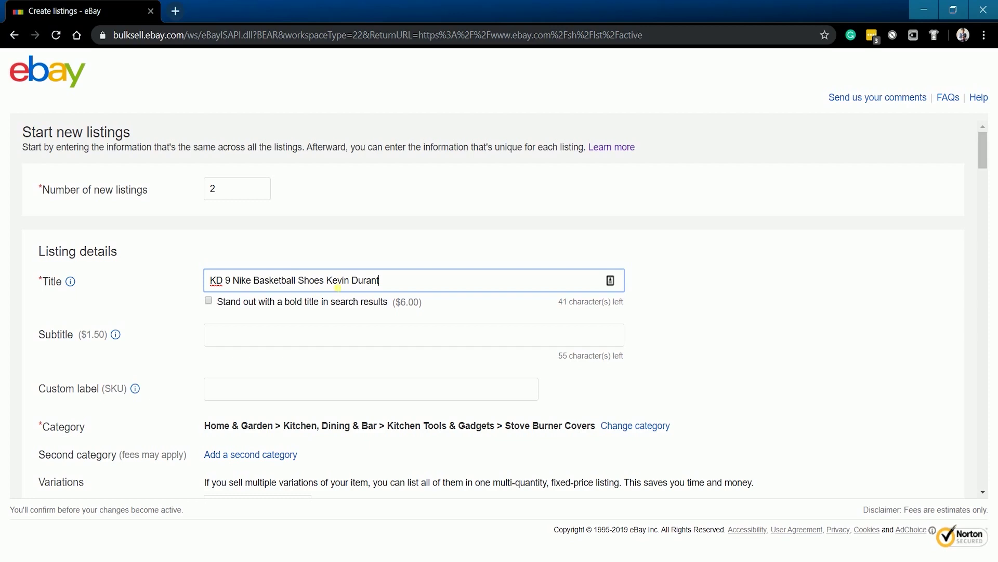
{"action": "left_click", "coordinate": [318, 375]}
Choose the suggested Boys' Shoes category.
{"action": "scroll", "coordinate": [390, 390], "scroll_direction": "down", "scroll_amount": 3}
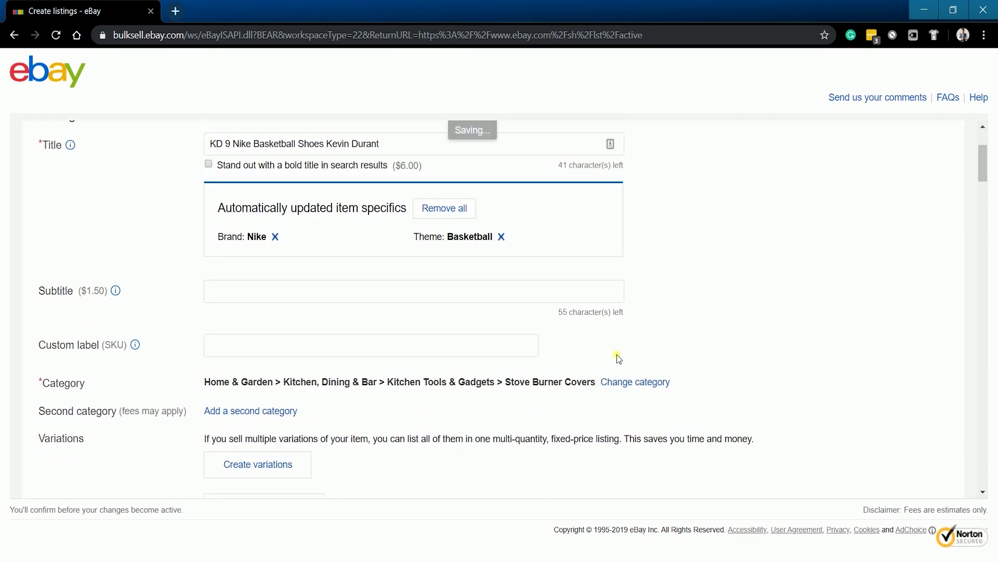
{"action": "left_click", "coordinate": [625, 384]}
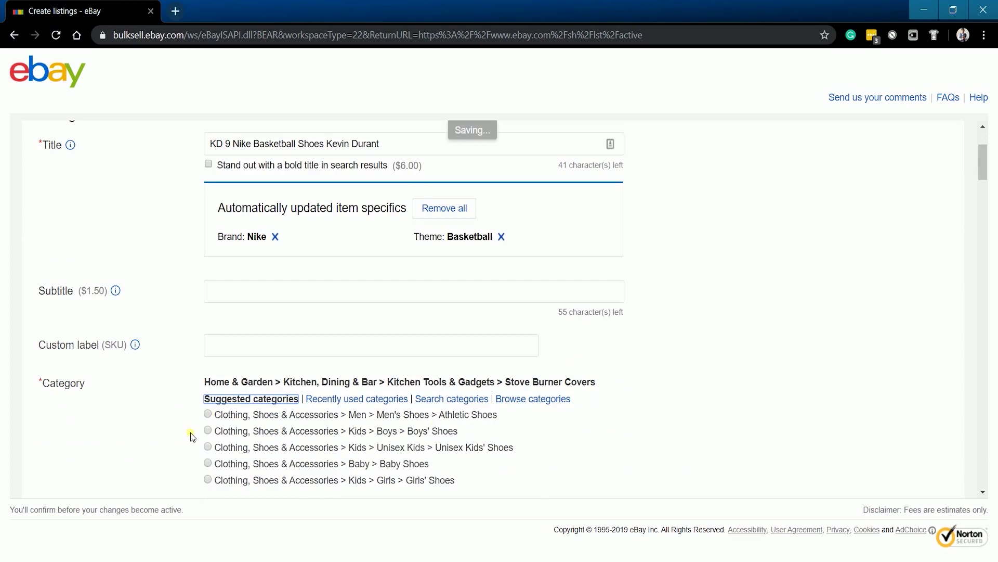
{"action": "left_click", "coordinate": [208, 430]}
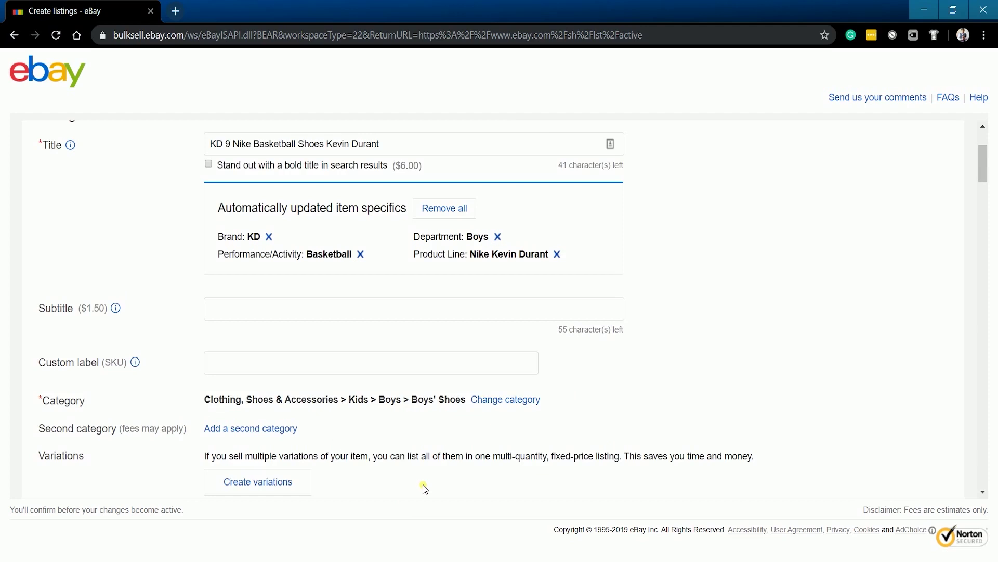
Create variations with Size as the only attribute, offering sizes 12 and 13.
{"action": "left_click", "coordinate": [284, 482]}
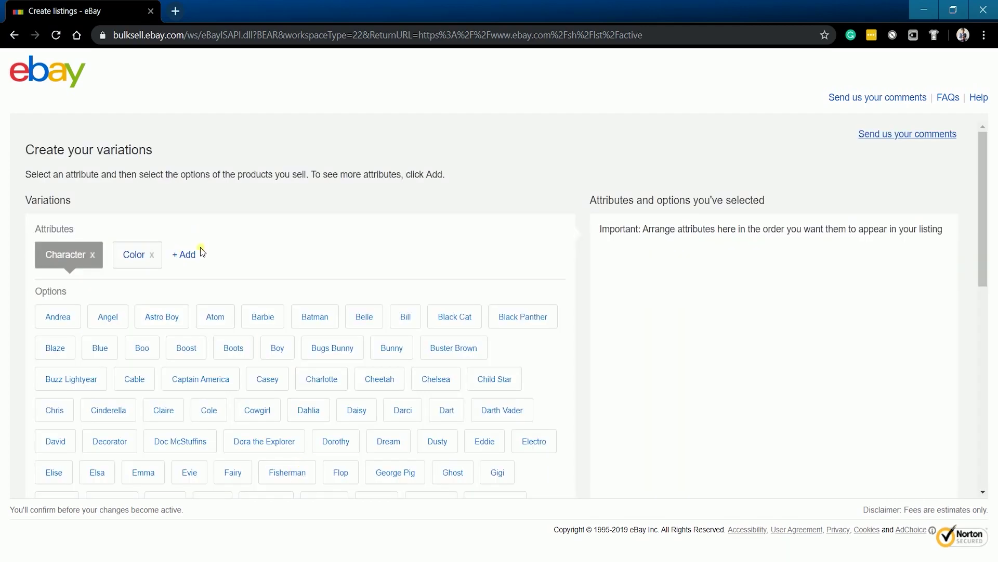
{"action": "left_click", "coordinate": [187, 258]}
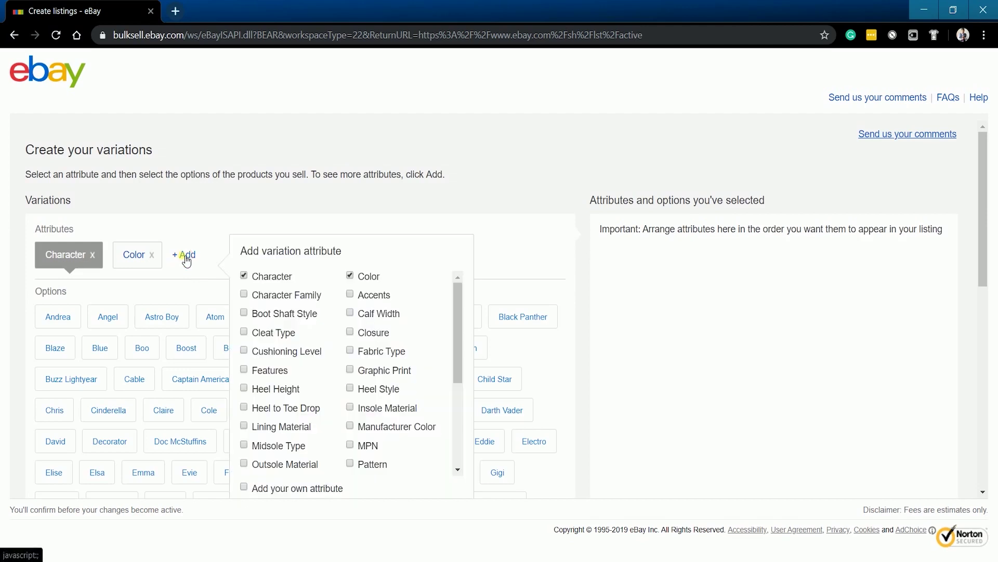
{"action": "scroll", "coordinate": [353, 415], "scroll_direction": "down", "scroll_amount": 3}
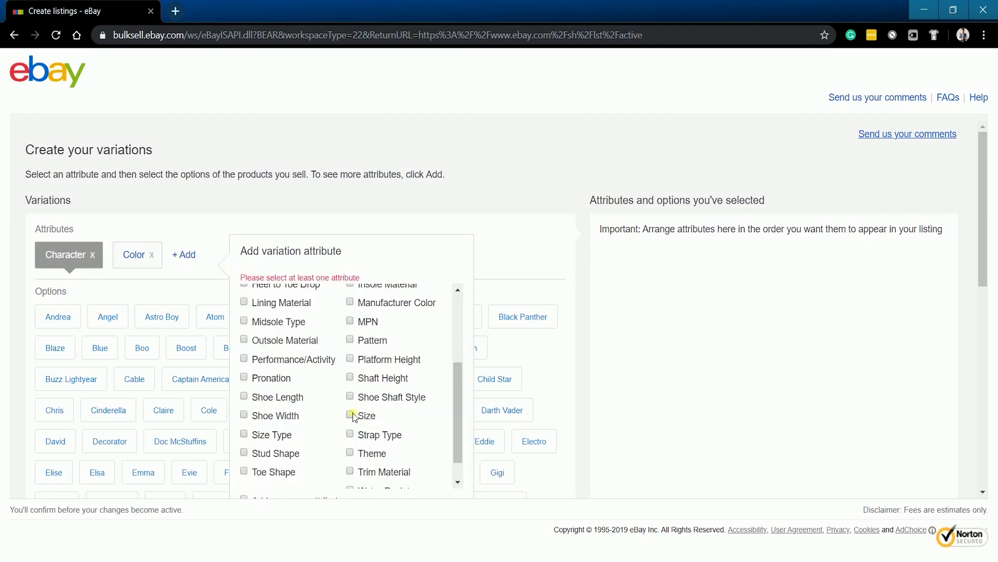
{"action": "left_click", "coordinate": [353, 415]}
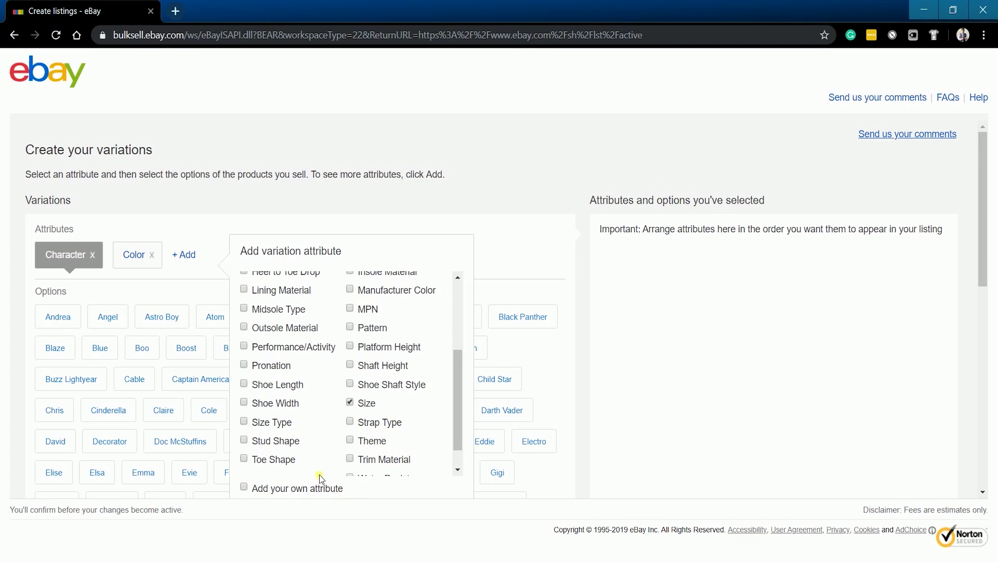
{"action": "scroll", "coordinate": [320, 474], "scroll_direction": "down", "scroll_amount": 2}
{"action": "left_click", "coordinate": [286, 448]}
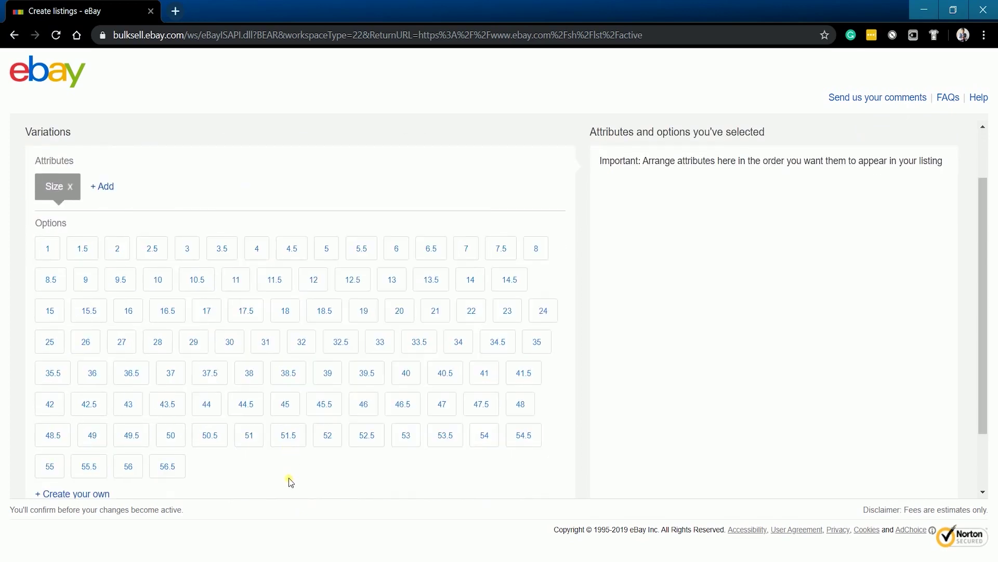
{"action": "left_click", "coordinate": [318, 280]}
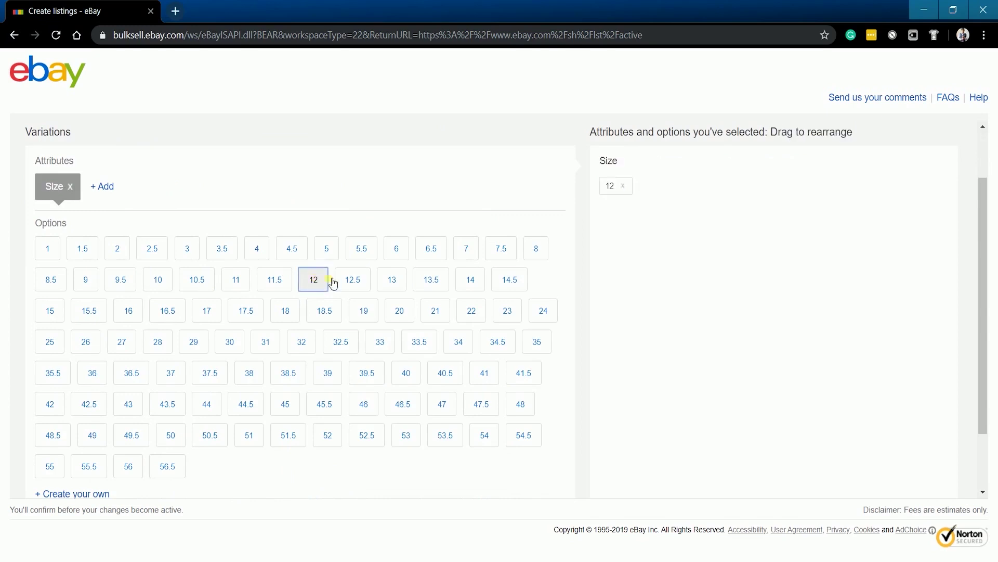
{"action": "left_click", "coordinate": [397, 284]}
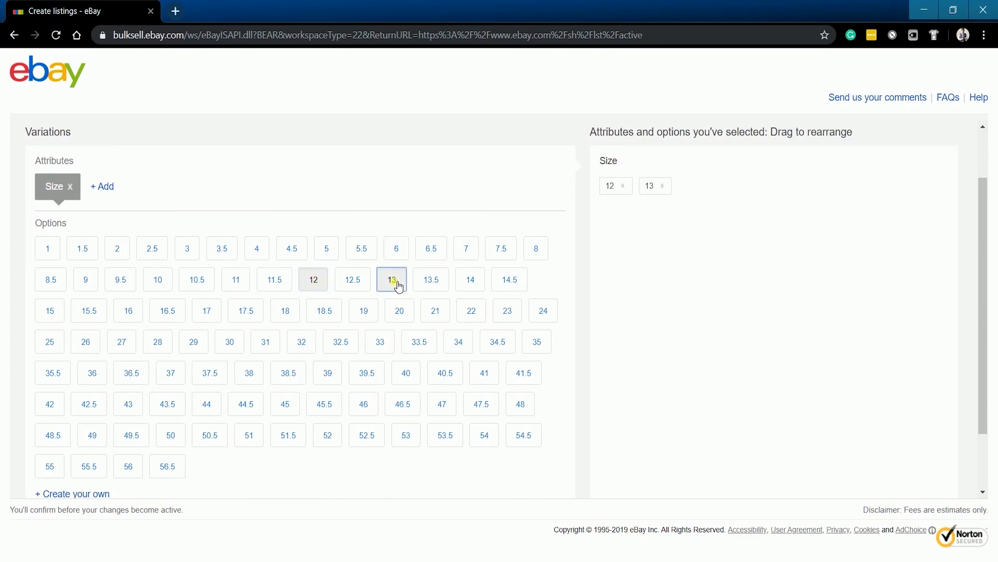
{"action": "scroll", "coordinate": [399, 286], "scroll_direction": "down", "scroll_amount": 2}
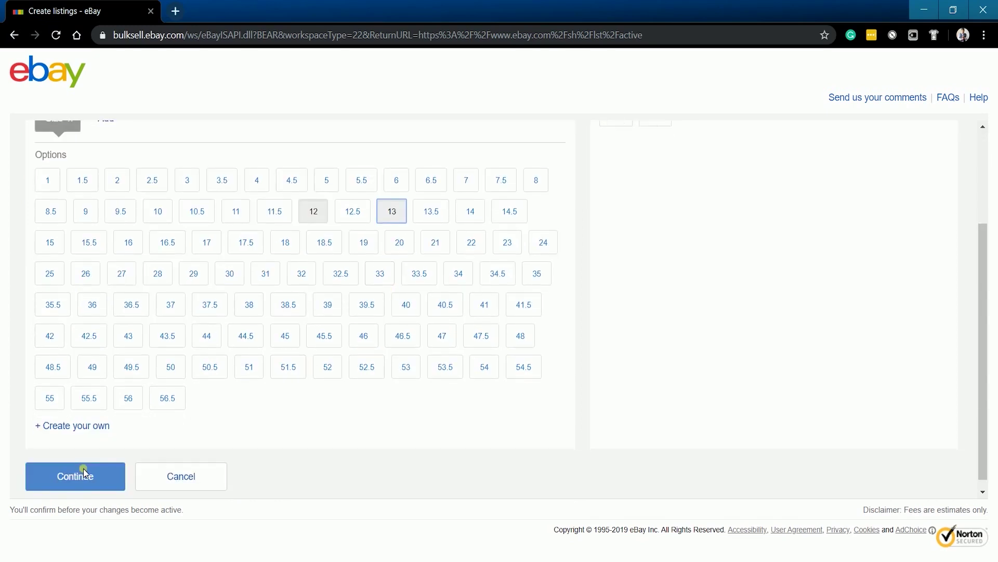
Upload all six KD 9 shoe images as the listing photos.
{"action": "left_click", "coordinate": [69, 490]}
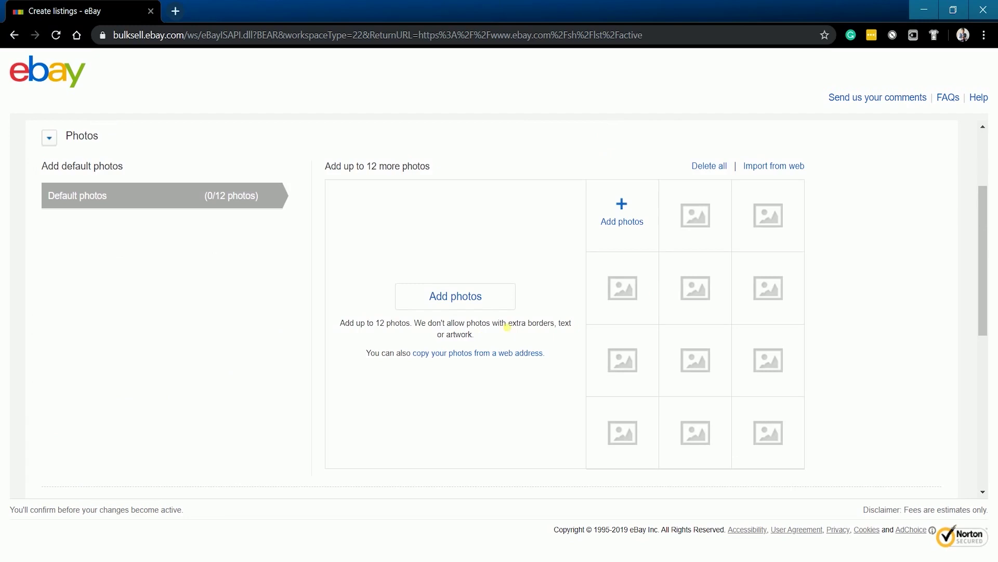
{"action": "left_click", "coordinate": [485, 297]}
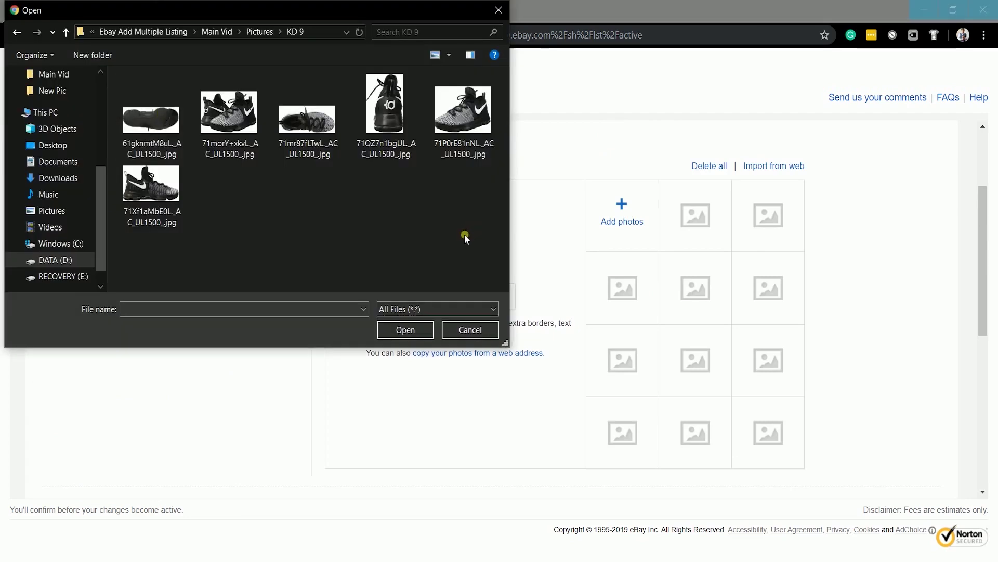
{"action": "key", "text": "ctrl+a"}
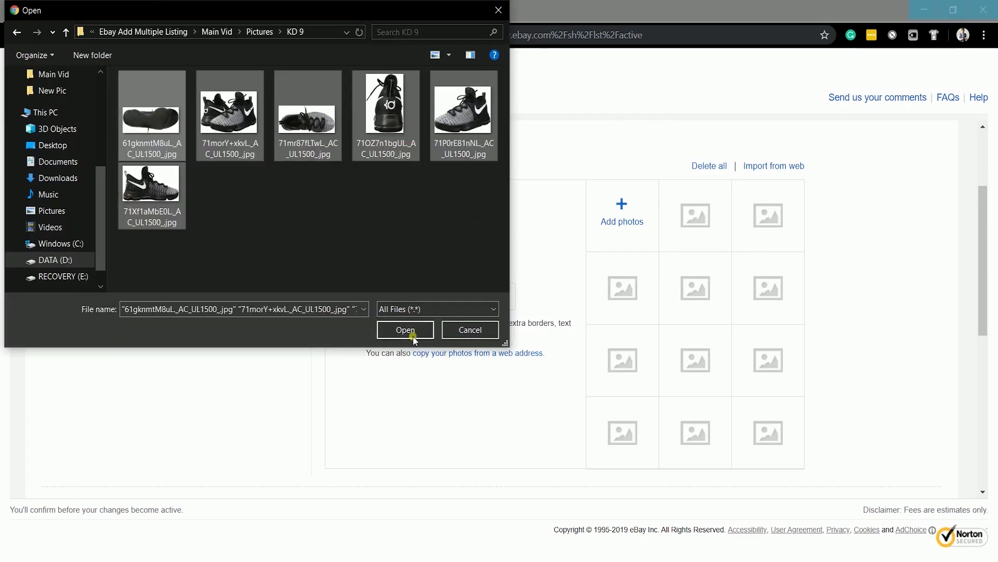
{"action": "left_click", "coordinate": [413, 335]}
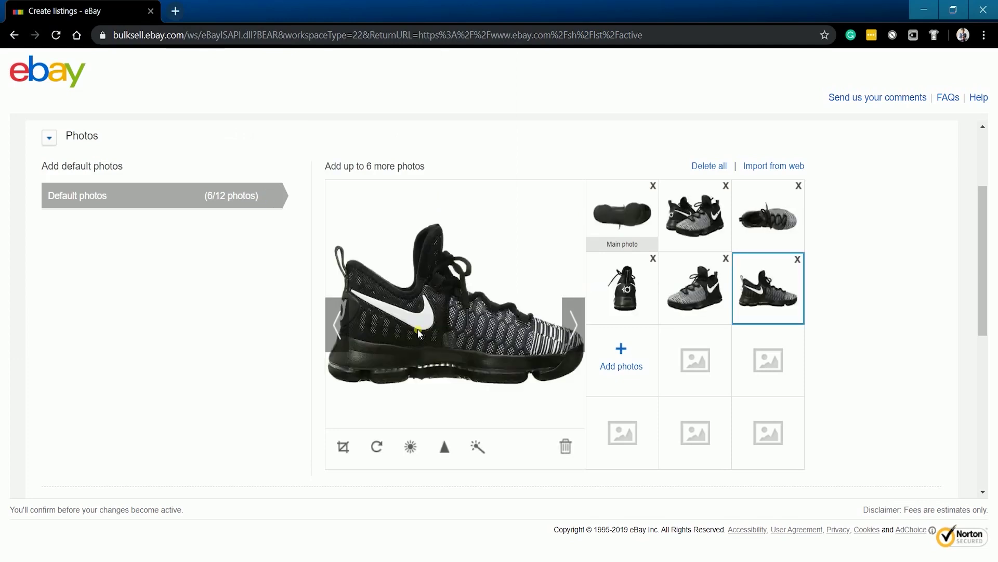
Price the size 12 and 13 variations at 159.99.
{"action": "scroll", "coordinate": [938, 395], "scroll_direction": "down", "scroll_amount": 2}
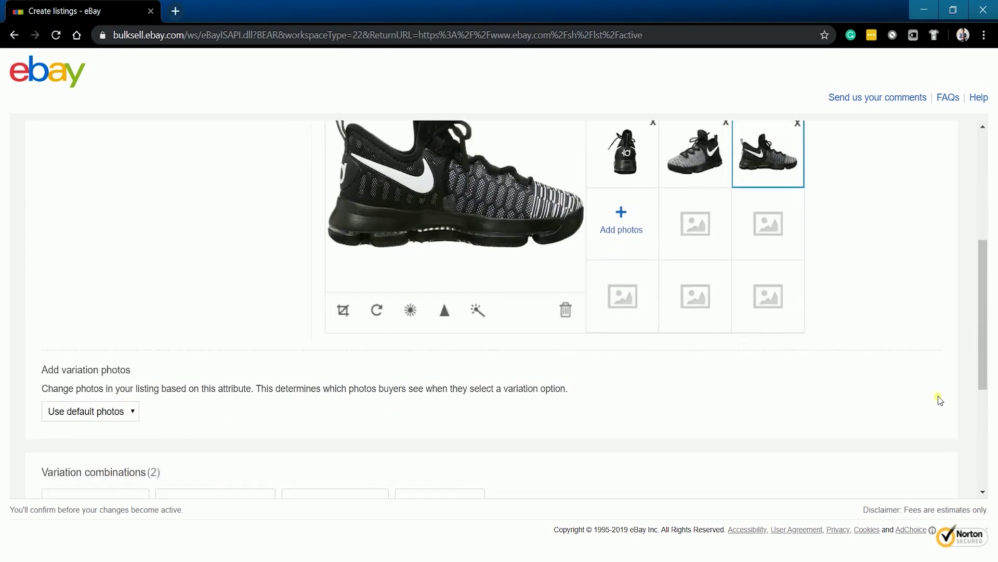
{"action": "scroll", "coordinate": [938, 395], "scroll_direction": "down", "scroll_amount": 3}
{"action": "scroll", "coordinate": [938, 396], "scroll_direction": "down", "scroll_amount": 1}
{"action": "scroll", "coordinate": [938, 395], "scroll_direction": "down", "scroll_amount": 1}
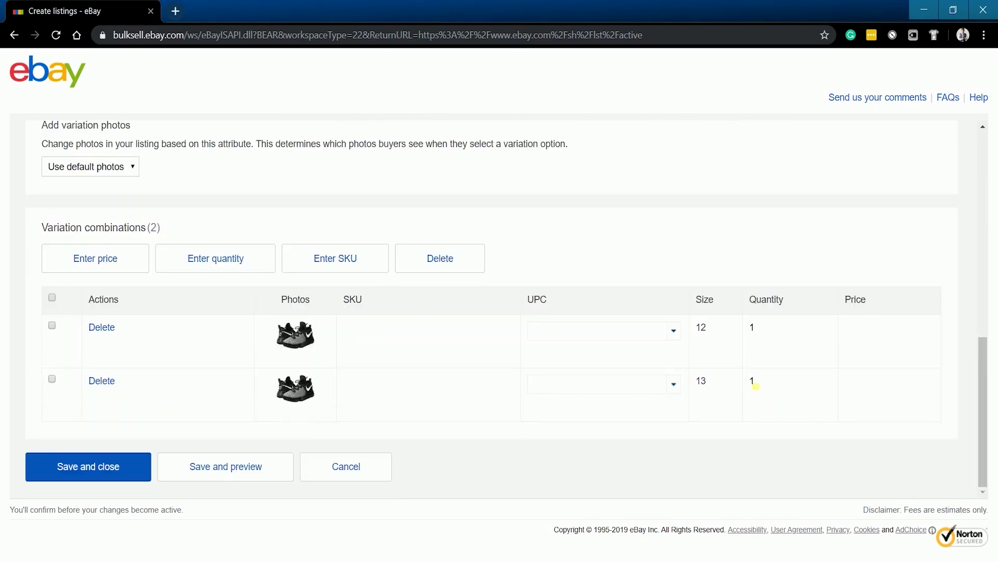
{"action": "left_click", "coordinate": [882, 341]}
{"action": "type", "text": "159.99"}
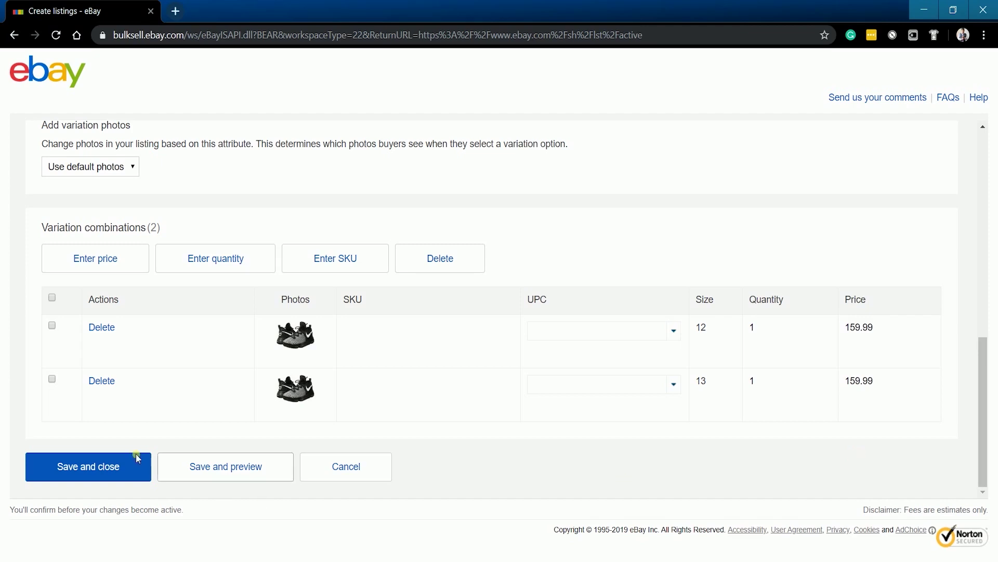
Save the variations, then set item specifics Brand to Nike and Style to Sneaker.
{"action": "left_click", "coordinate": [88, 465]}
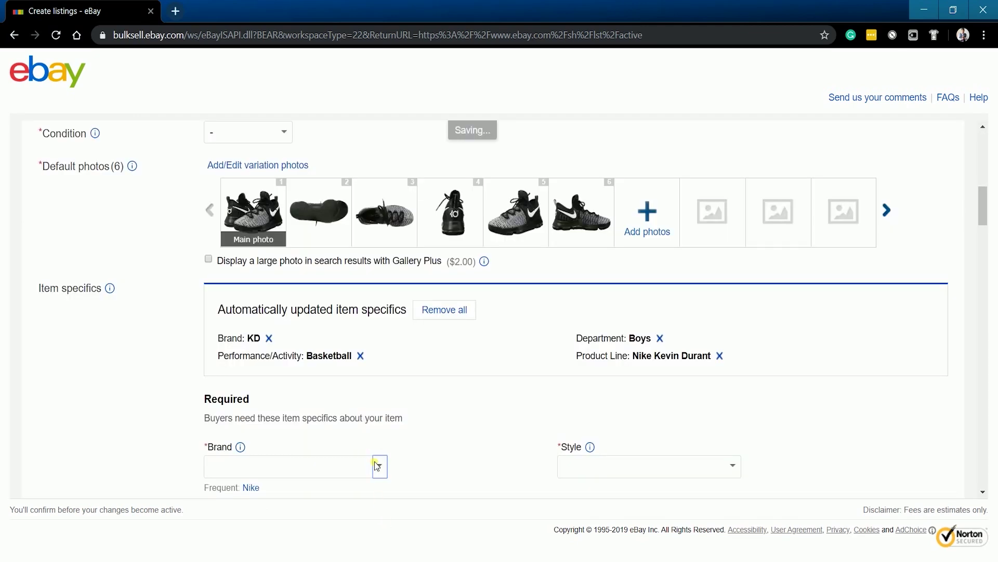
{"action": "left_click", "coordinate": [379, 466]}
{"action": "scroll", "coordinate": [461, 438], "scroll_direction": "down", "scroll_amount": 1}
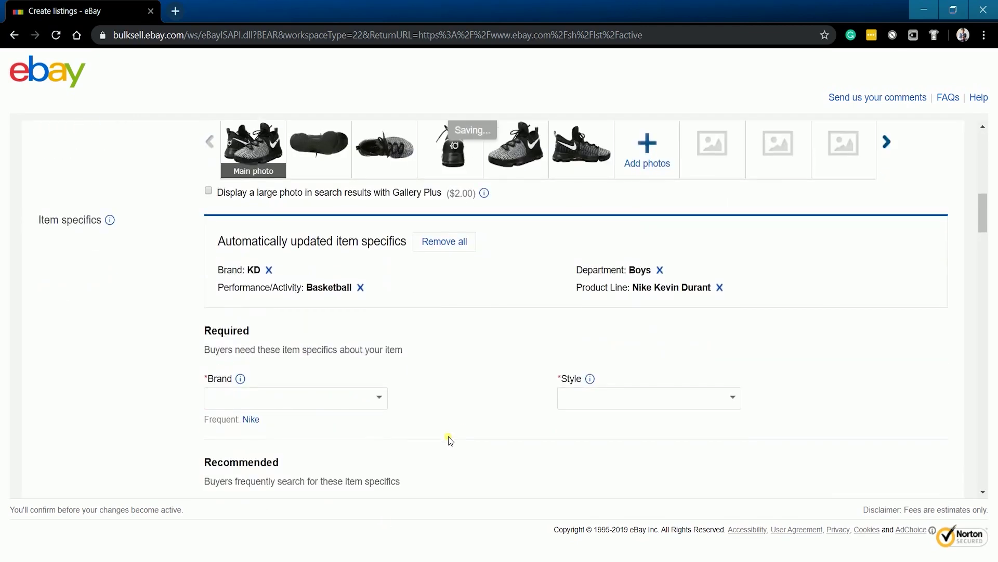
{"action": "left_click", "coordinate": [263, 419]}
{"action": "left_click", "coordinate": [728, 400]}
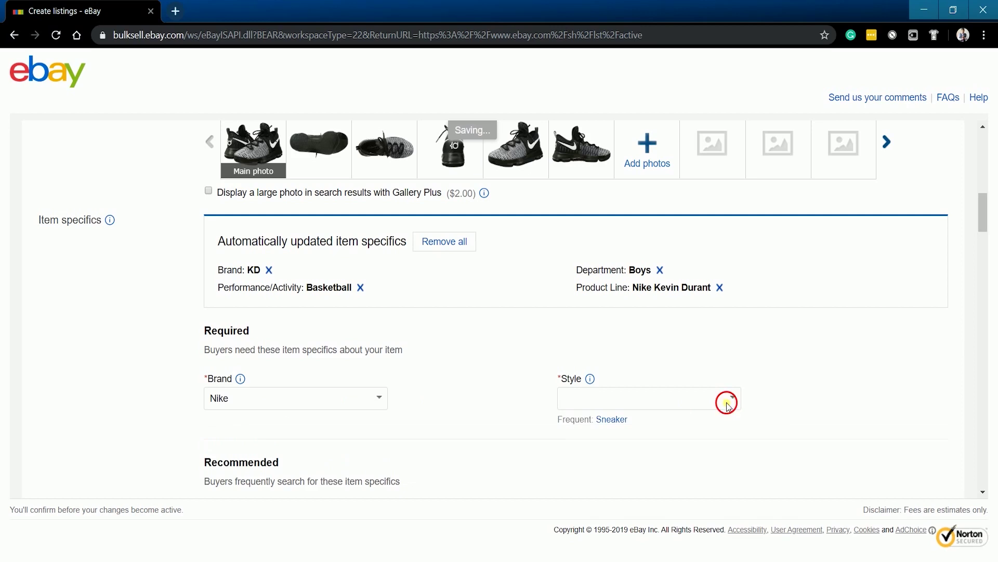
{"action": "left_click", "coordinate": [631, 440]}
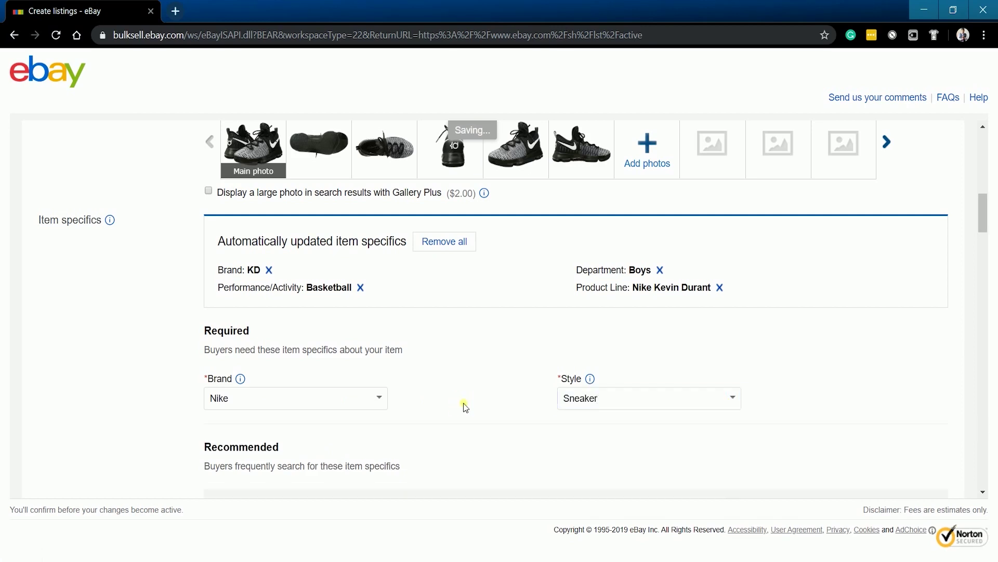
{"action": "scroll", "coordinate": [427, 442], "scroll_direction": "up", "scroll_amount": 1}
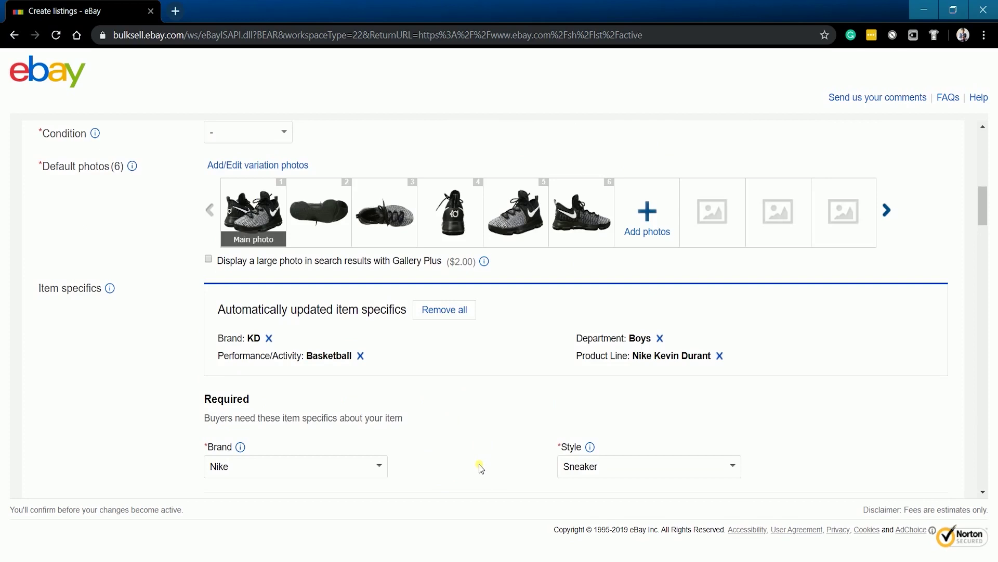
{"action": "scroll", "coordinate": [478, 464], "scroll_direction": "down", "scroll_amount": 6}
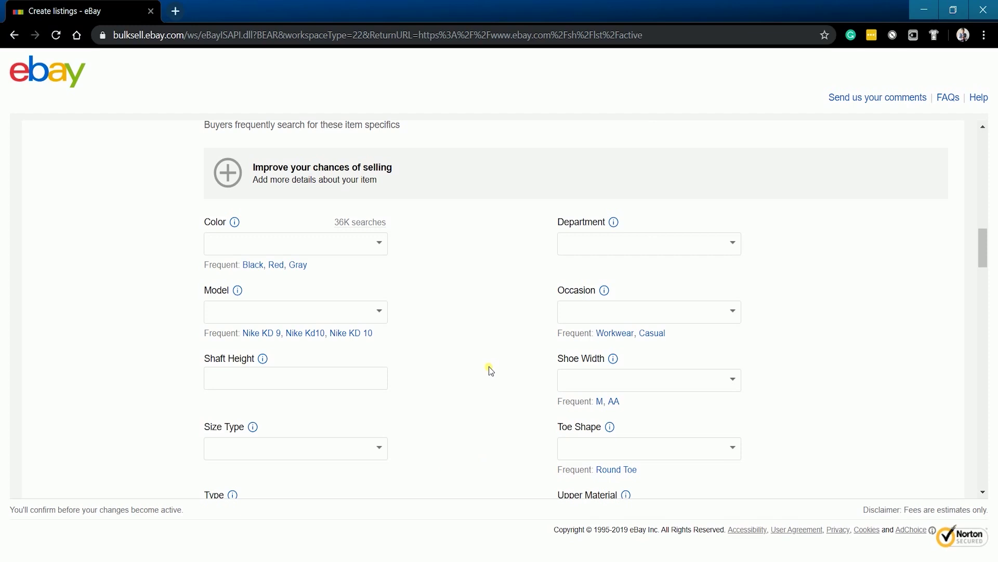
{"action": "scroll", "coordinate": [490, 370], "scroll_direction": "down", "scroll_amount": 3}
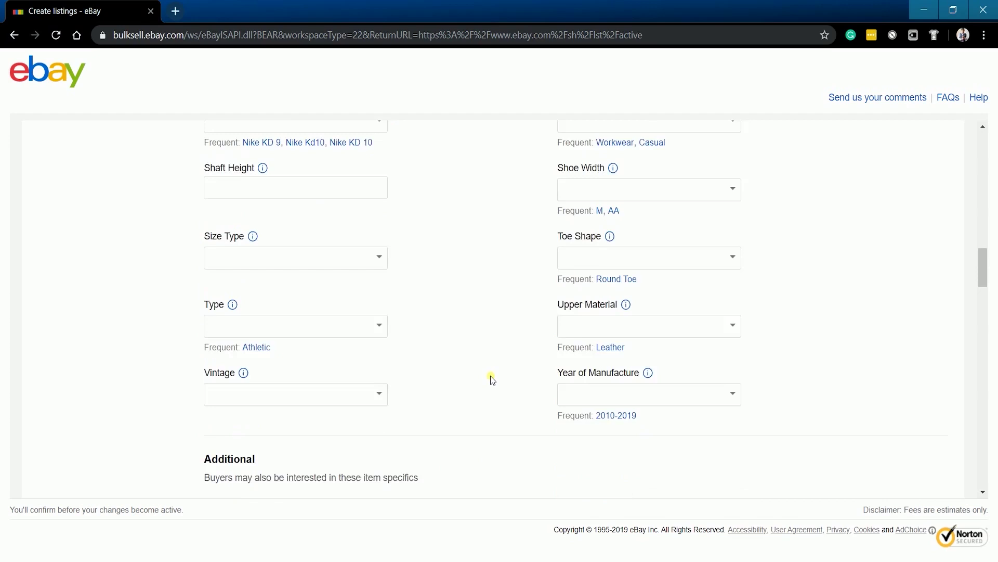
{"action": "scroll", "coordinate": [491, 376], "scroll_direction": "down", "scroll_amount": 2}
Paste the five-line Nike Zoom KD9 description and format all lines as bullets.
{"action": "scroll", "coordinate": [491, 375], "scroll_direction": "down", "scroll_amount": 3}
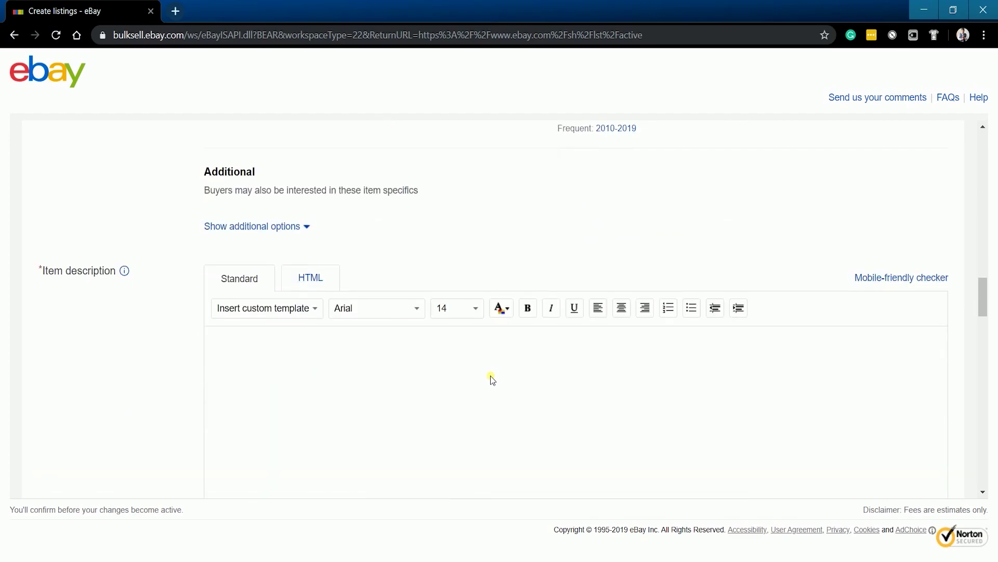
{"action": "scroll", "coordinate": [454, 337], "scroll_direction": "down", "scroll_amount": 2}
{"action": "scroll", "coordinate": [454, 337], "scroll_direction": "up", "scroll_amount": 1}
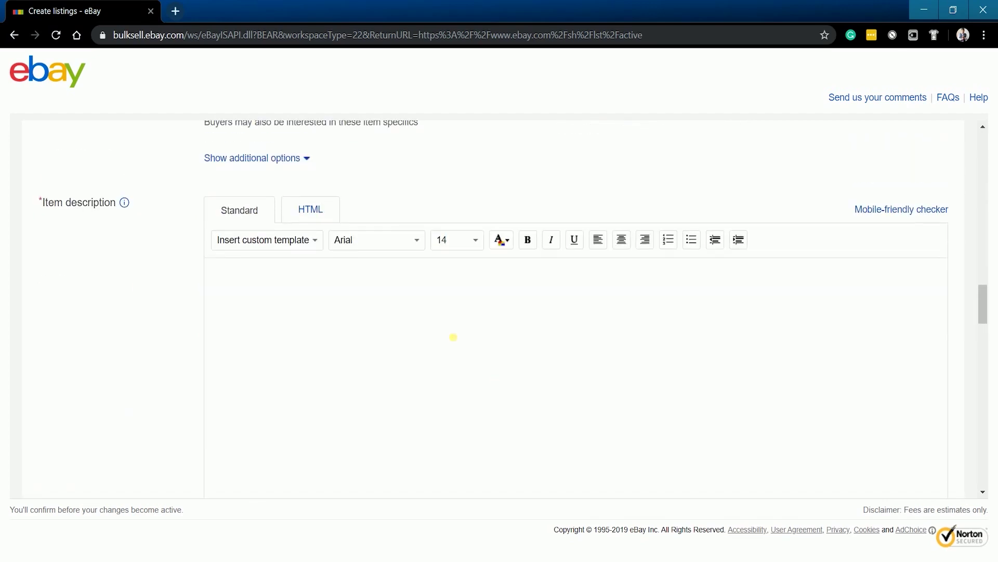
{"action": "left_click", "coordinate": [405, 364]}
{"action": "type", "text": "Speedy and light, Nike Zoom KD9 Basketball Shoes are perfect for hoops superstars in the making. A full flyknit upper construction provides a snug fit Dyanmic webbing combined with a heel cage work together with the laces to lock the foot into place Lightweight shoe features responsive cushioning for on-court explosiveness Cupsole contruction for increased traction and added support"}
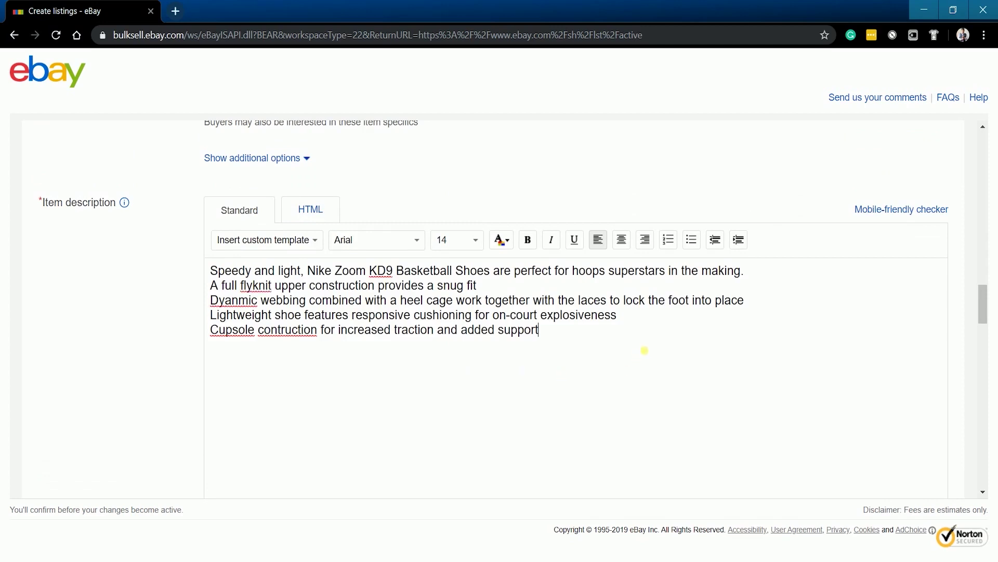
{"action": "key", "text": "ctrl+a"}
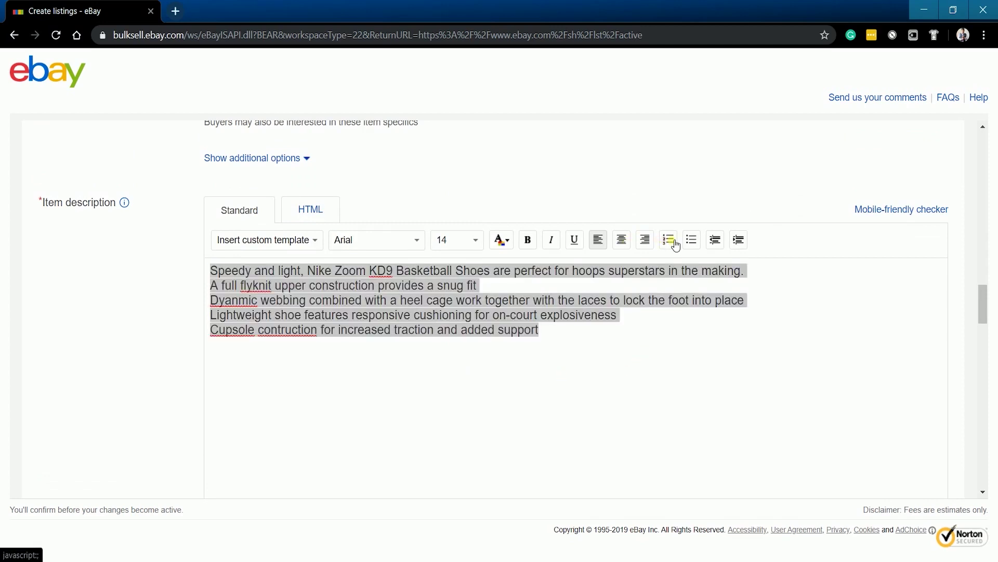
{"action": "left_click", "coordinate": [691, 239]}
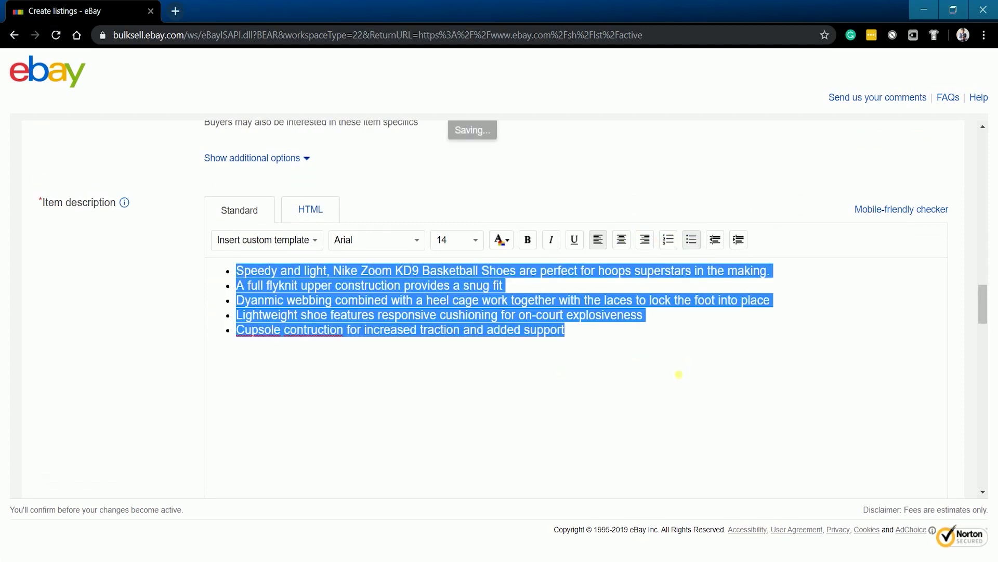
{"action": "left_click", "coordinate": [679, 374]}
{"action": "scroll", "coordinate": [435, 470], "scroll_direction": "down", "scroll_amount": 3}
{"action": "scroll", "coordinate": [437, 479], "scroll_direction": "down", "scroll_amount": 5}
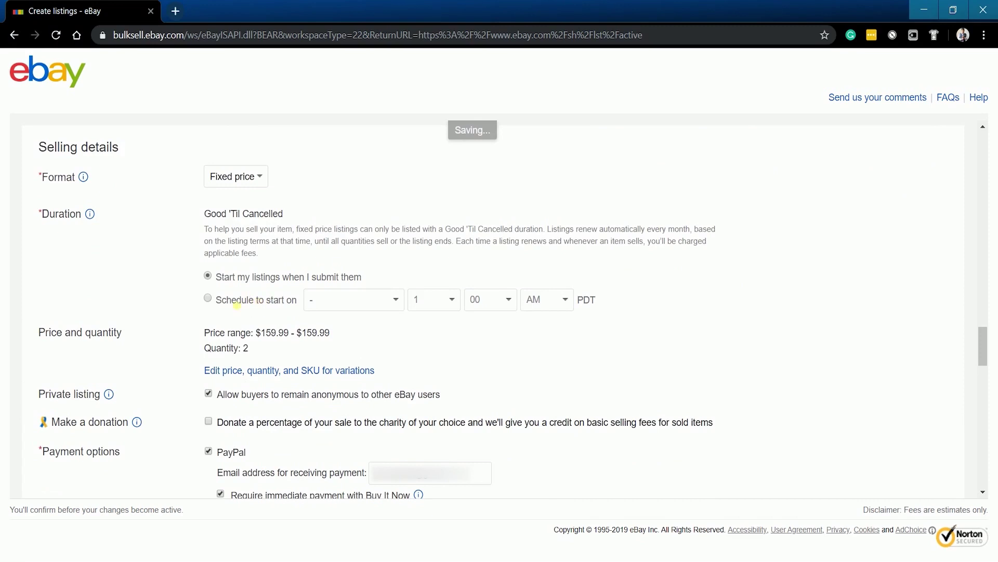
Schedule the listings to start on Thursday, Nov 07.
{"action": "left_click", "coordinate": [208, 299]}
{"action": "left_click", "coordinate": [388, 298]}
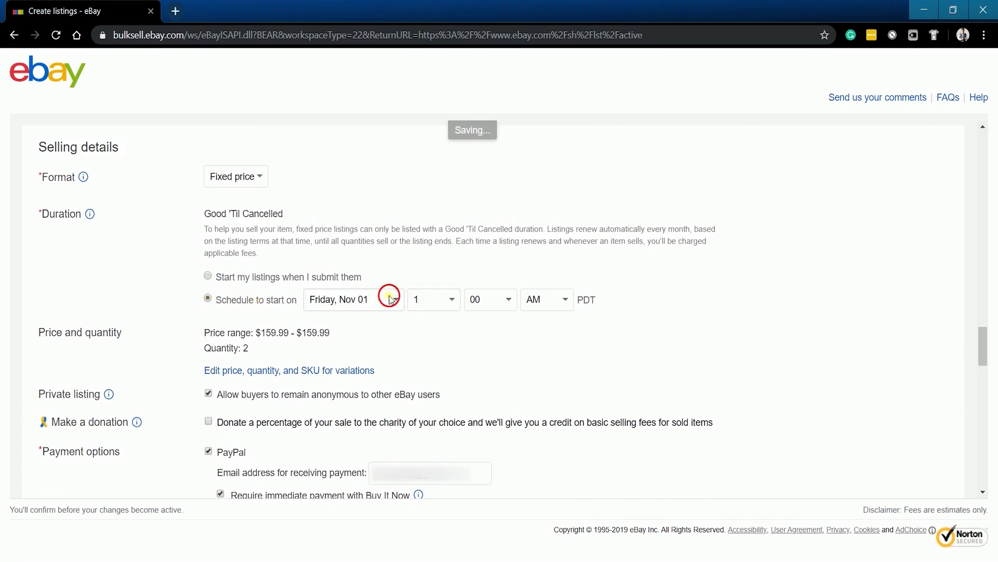
{"action": "left_click", "coordinate": [364, 402]}
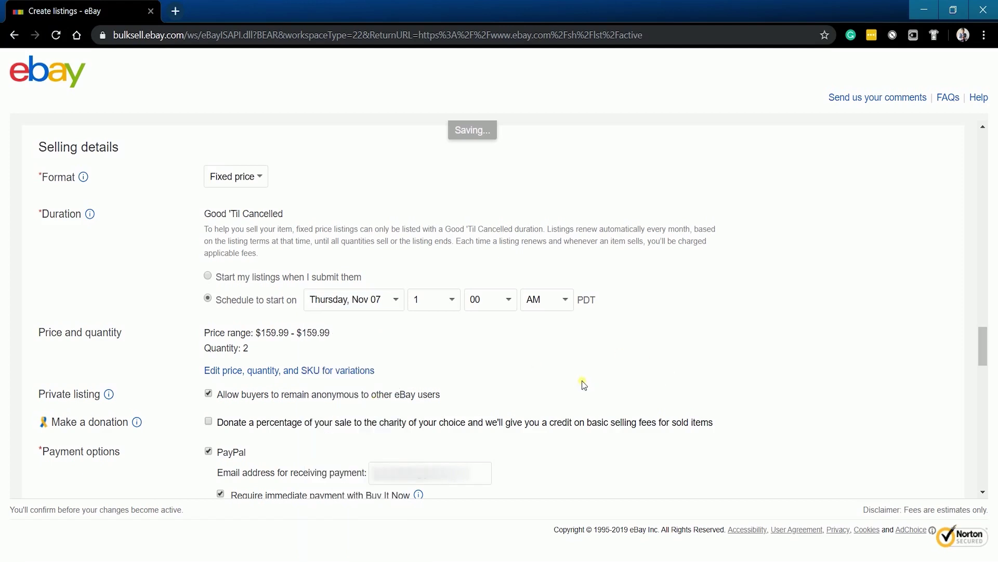
{"action": "scroll", "coordinate": [583, 385], "scroll_direction": "down", "scroll_amount": 5}
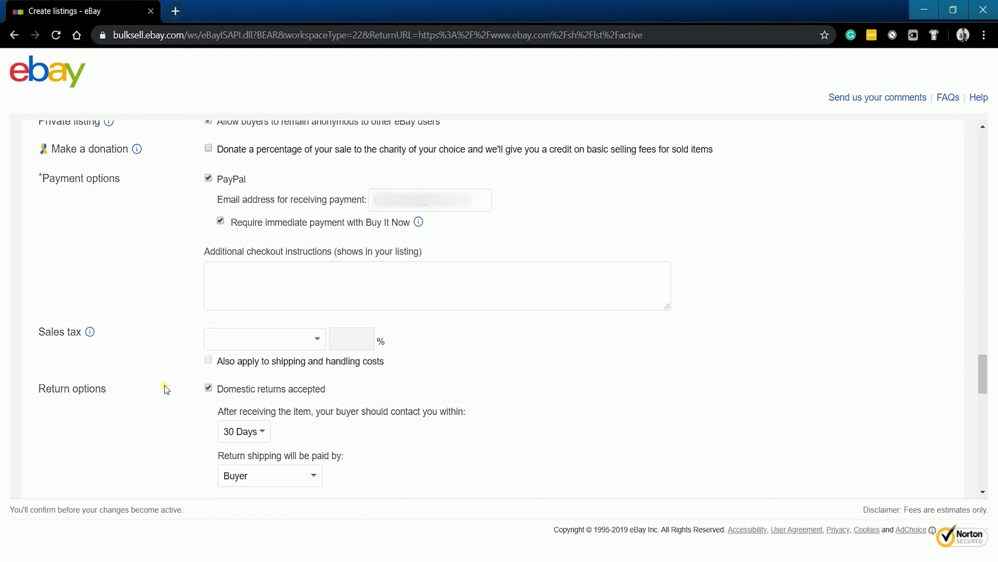
{"action": "scroll", "coordinate": [165, 385], "scroll_direction": "down", "scroll_amount": 3}
{"action": "scroll", "coordinate": [164, 384], "scroll_direction": "down", "scroll_amount": 1}
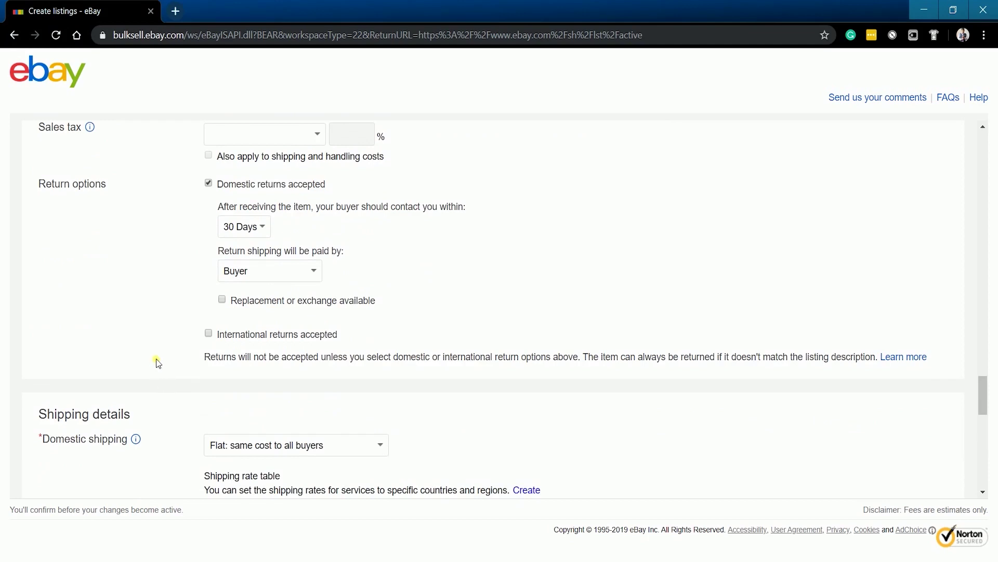
{"action": "scroll", "coordinate": [153, 366], "scroll_direction": "down", "scroll_amount": 5}
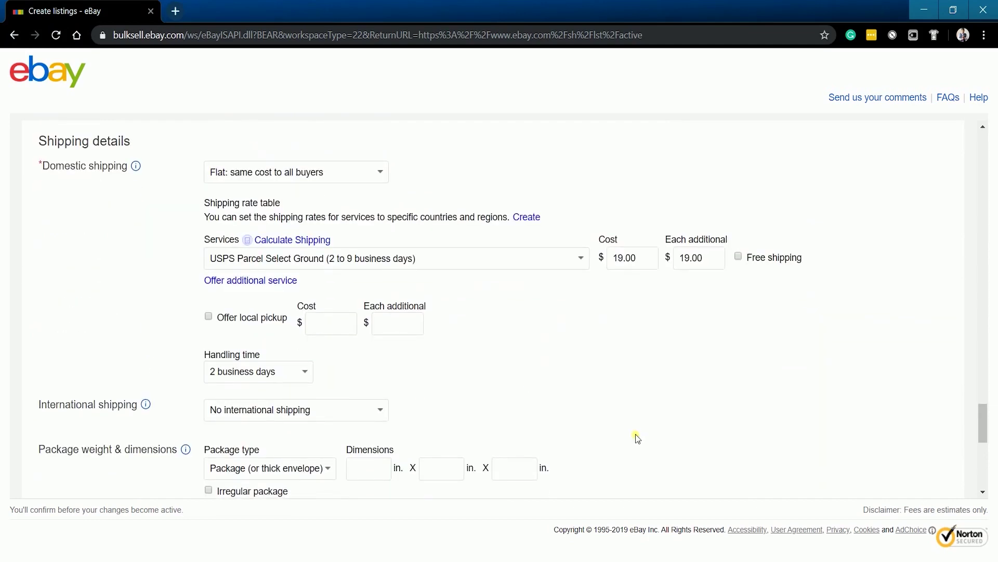
{"action": "left_click", "coordinate": [362, 175]}
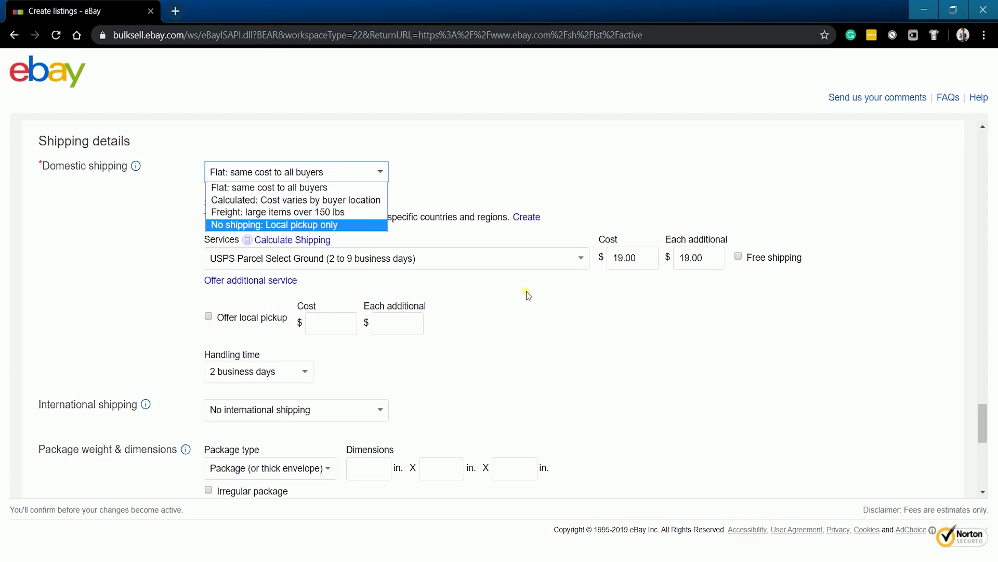
{"action": "left_click", "coordinate": [603, 339]}
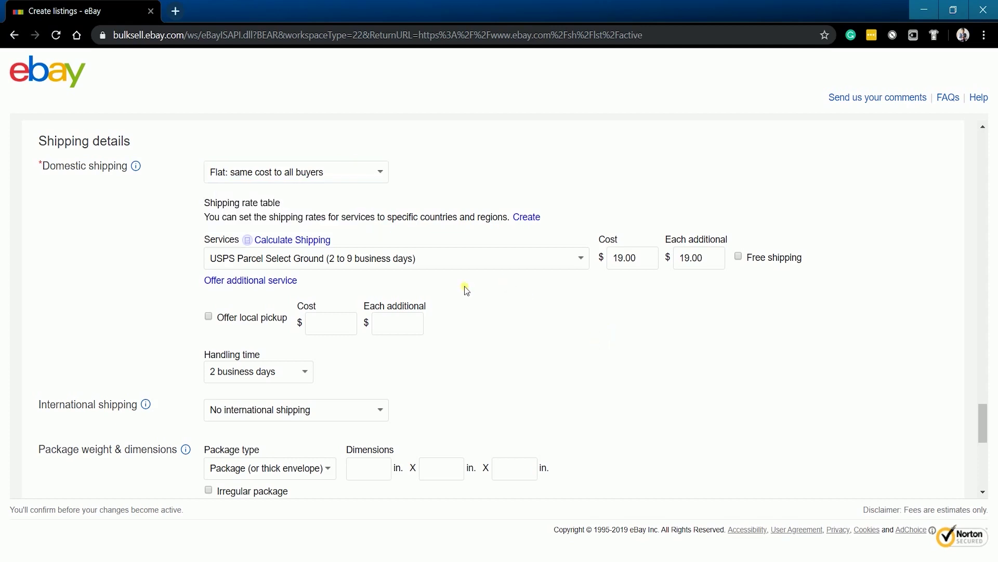
{"action": "left_click", "coordinate": [568, 259]}
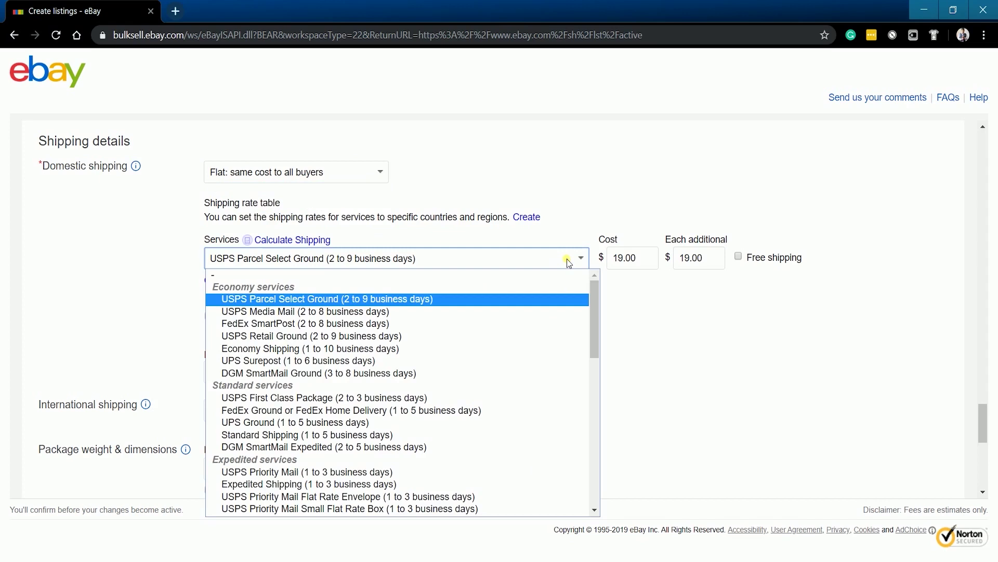
{"action": "left_click", "coordinate": [694, 401]}
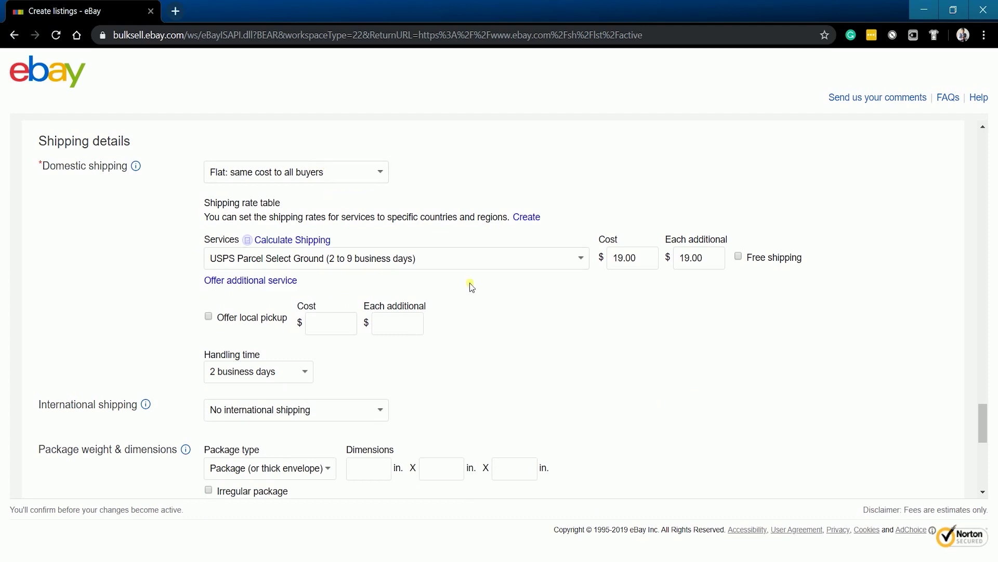
{"action": "scroll", "coordinate": [471, 287], "scroll_direction": "down", "scroll_amount": 3}
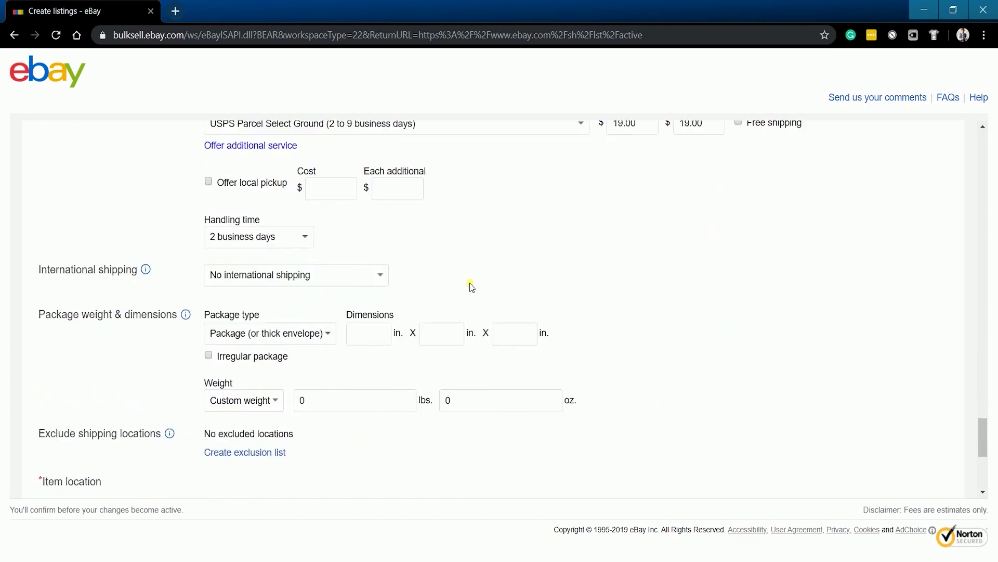
{"action": "scroll", "coordinate": [471, 287], "scroll_direction": "down", "scroll_amount": 1}
{"action": "scroll", "coordinate": [471, 287], "scroll_direction": "down", "scroll_amount": 3}
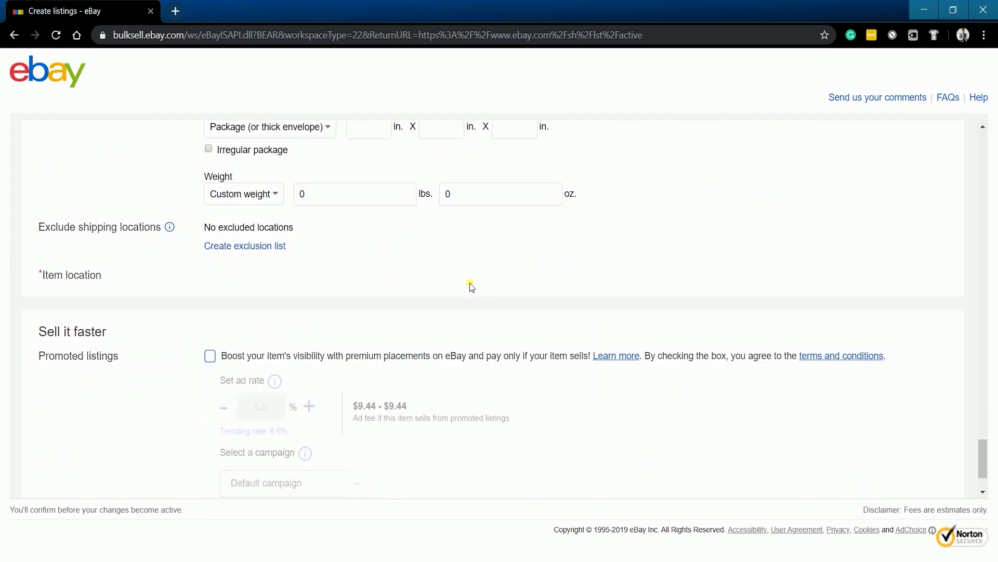
{"action": "scroll", "coordinate": [471, 287], "scroll_direction": "down", "scroll_amount": 1}
{"action": "scroll", "coordinate": [472, 287], "scroll_direction": "down", "scroll_amount": 1}
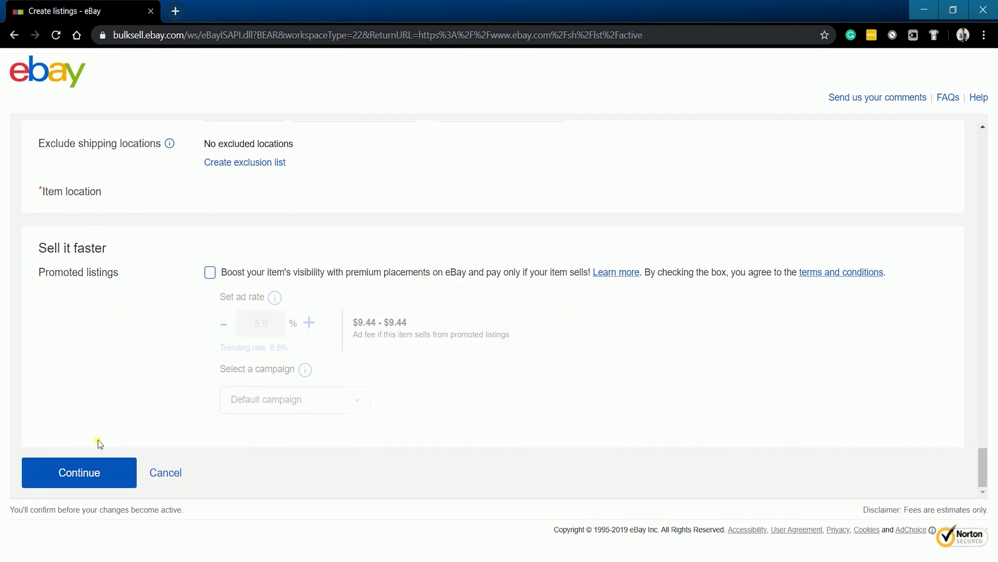
Save the form and return to the grid of three KD 9 listings.
{"action": "left_click", "coordinate": [91, 472]}
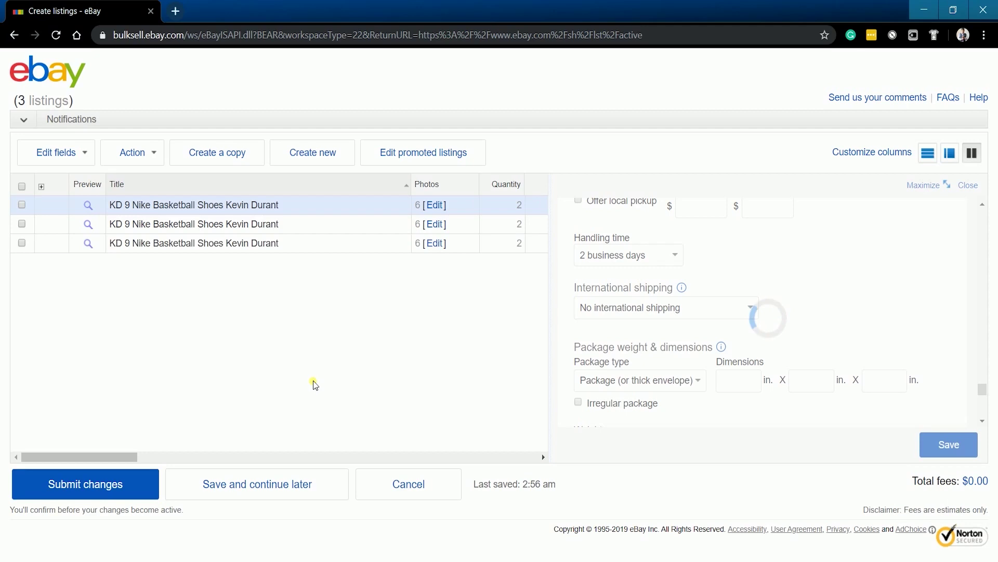
Retitle the second listing to 'KD X Nike Basketball Shoes Kevin Durant'.
{"action": "left_click", "coordinate": [130, 223]}
{"action": "double_click", "coordinate": [598, 265]}
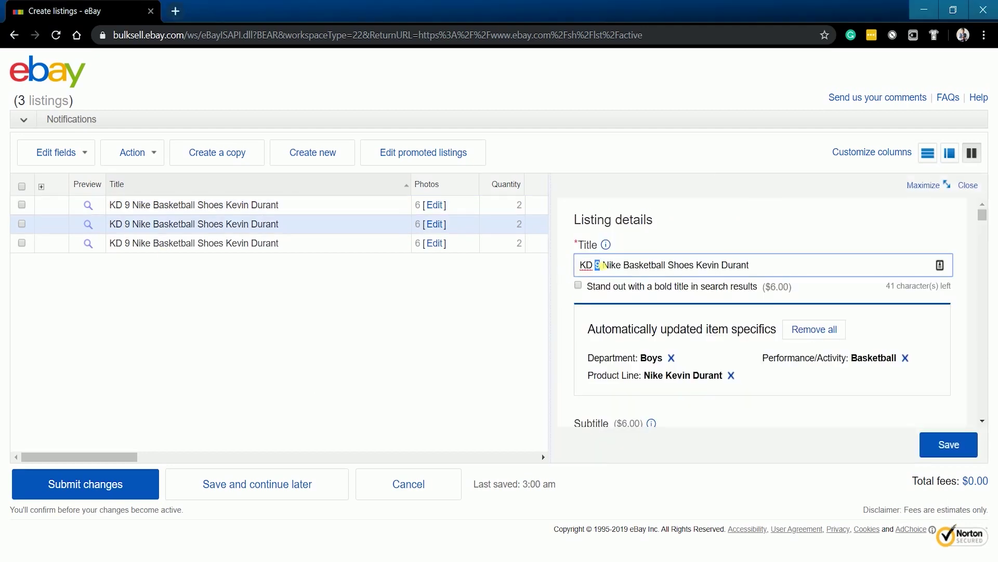
{"action": "type", "text": "X"}
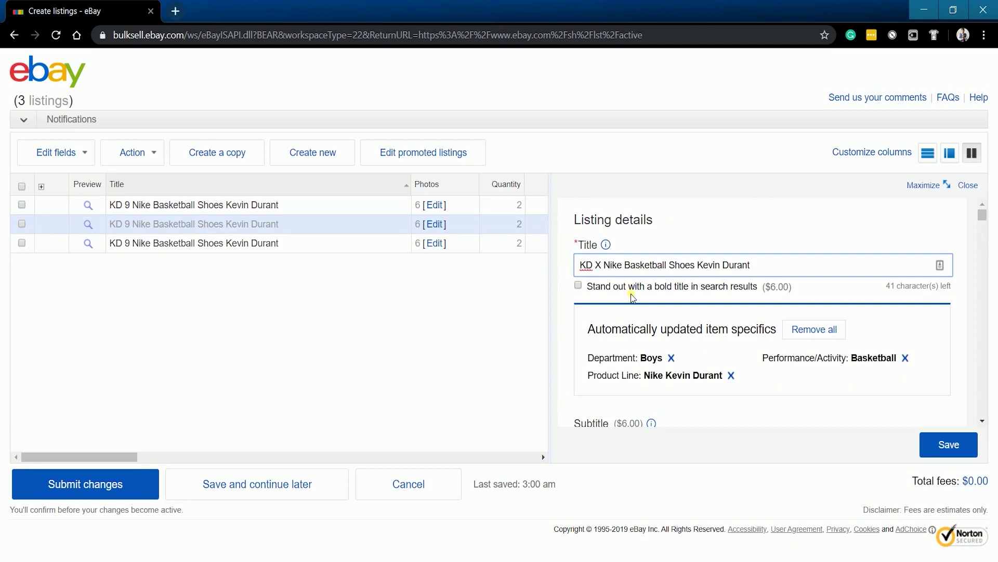
{"action": "left_click", "coordinate": [641, 334]}
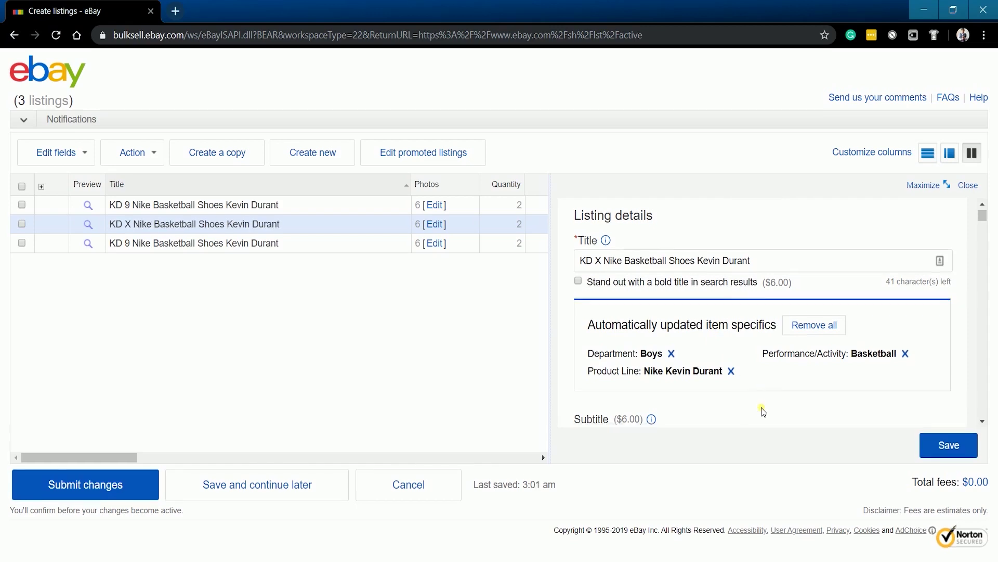
Set the KD X listing's condition to New with box and open its photo editor.
{"action": "scroll", "coordinate": [762, 401], "scroll_direction": "down", "scroll_amount": 4}
{"action": "scroll", "coordinate": [784, 391], "scroll_direction": "down", "scroll_amount": 1}
{"action": "scroll", "coordinate": [784, 391], "scroll_direction": "down", "scroll_amount": 3}
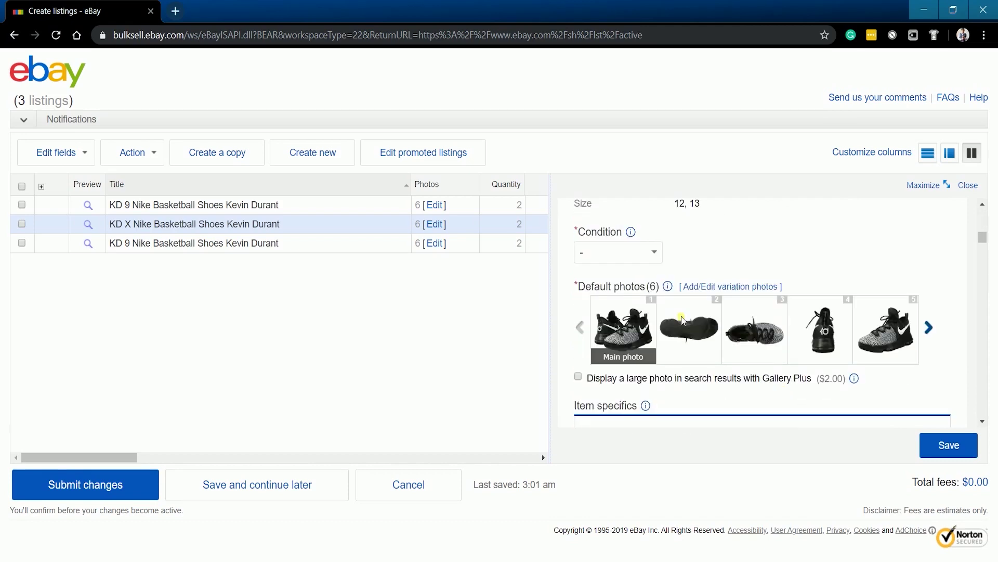
{"action": "left_click", "coordinate": [638, 255]}
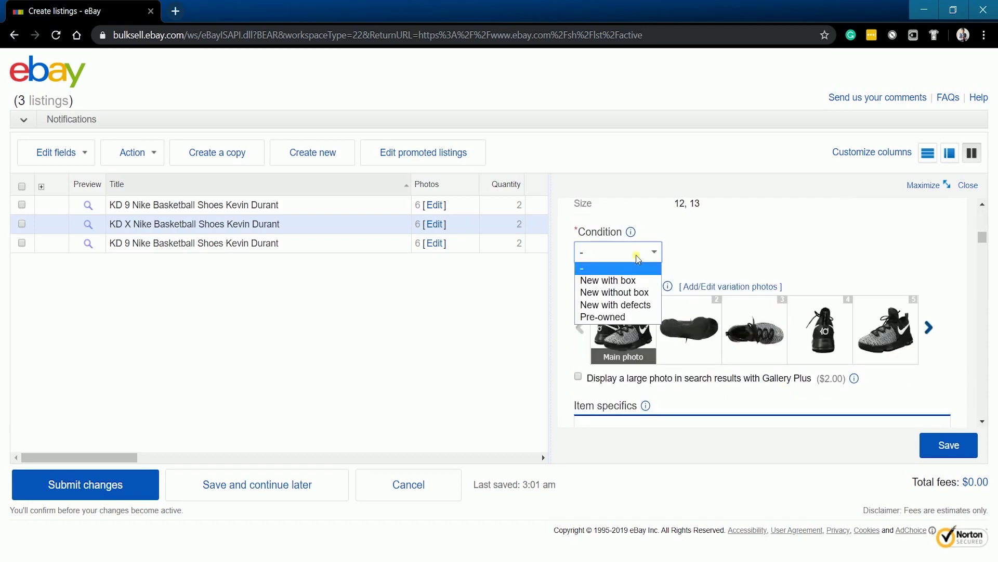
{"action": "left_click", "coordinate": [642, 283]}
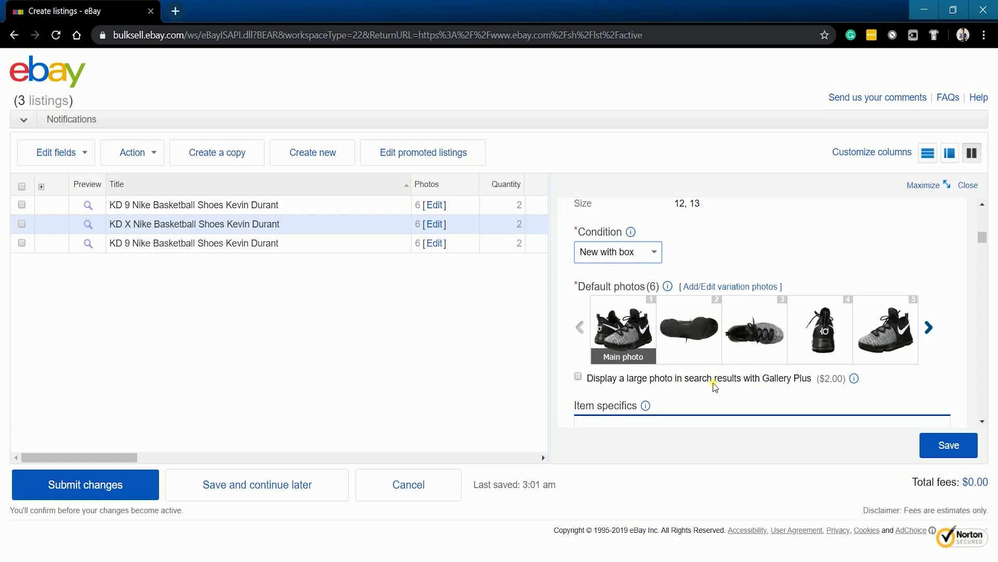
{"action": "left_click", "coordinate": [711, 287]}
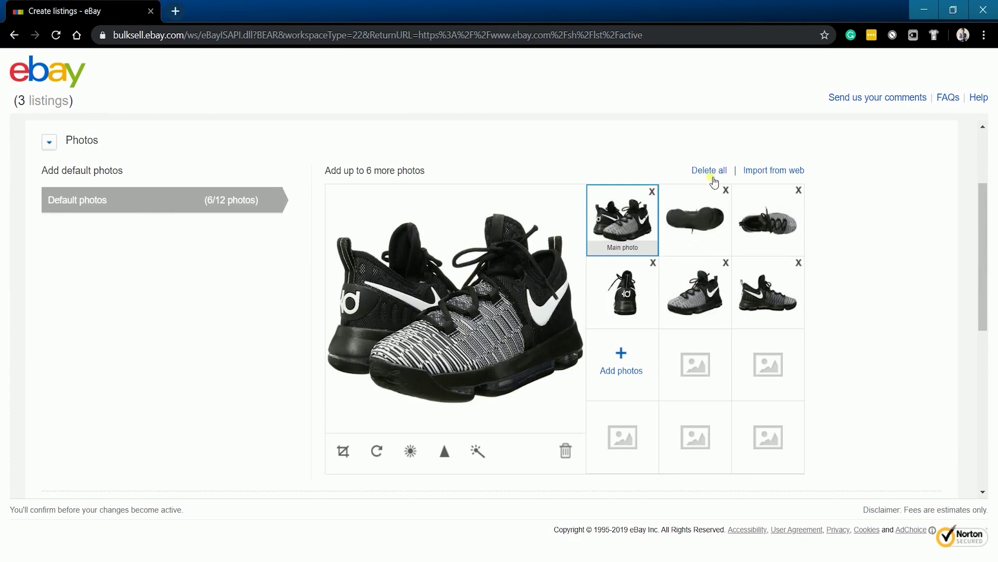
Replace all existing photos with the five images from the KD 10 folder.
{"action": "left_click", "coordinate": [711, 177]}
{"action": "left_click", "coordinate": [428, 321]}
{"action": "left_click", "coordinate": [483, 300]}
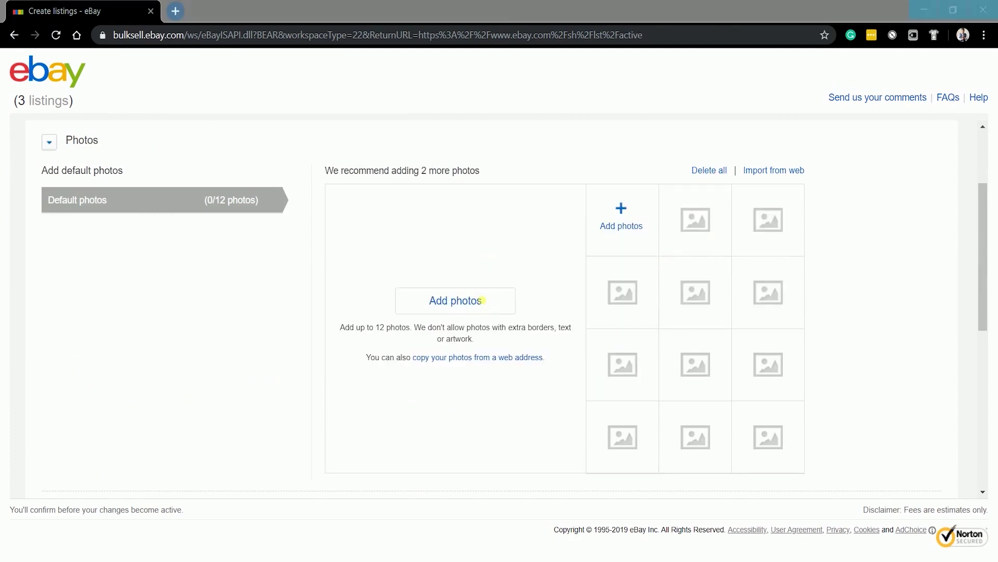
{"action": "left_click", "coordinate": [259, 32]}
{"action": "double_click", "coordinate": [231, 109]}
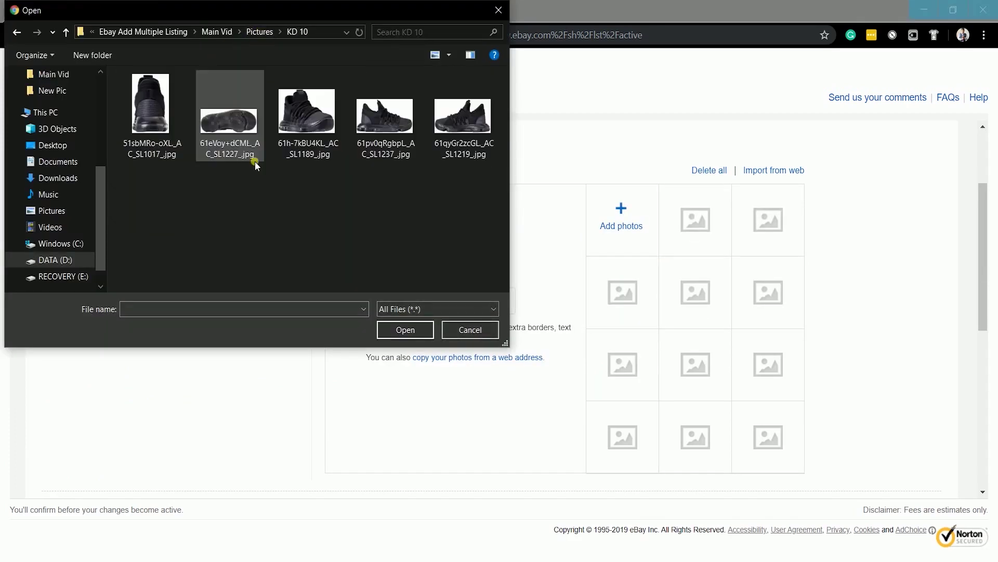
{"action": "key", "text": "ctrl+a"}
{"action": "left_click", "coordinate": [405, 329]}
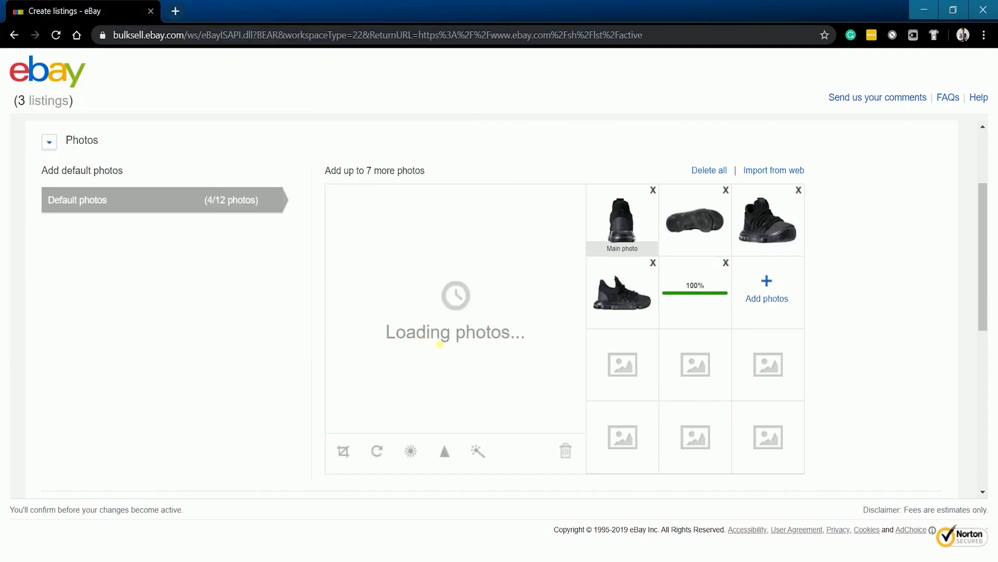
Reorder the photos with the three-quarter view as main, then save and close.
{"action": "left_click_drag", "start_coordinate": [696, 294], "coordinate": [622, 231]}
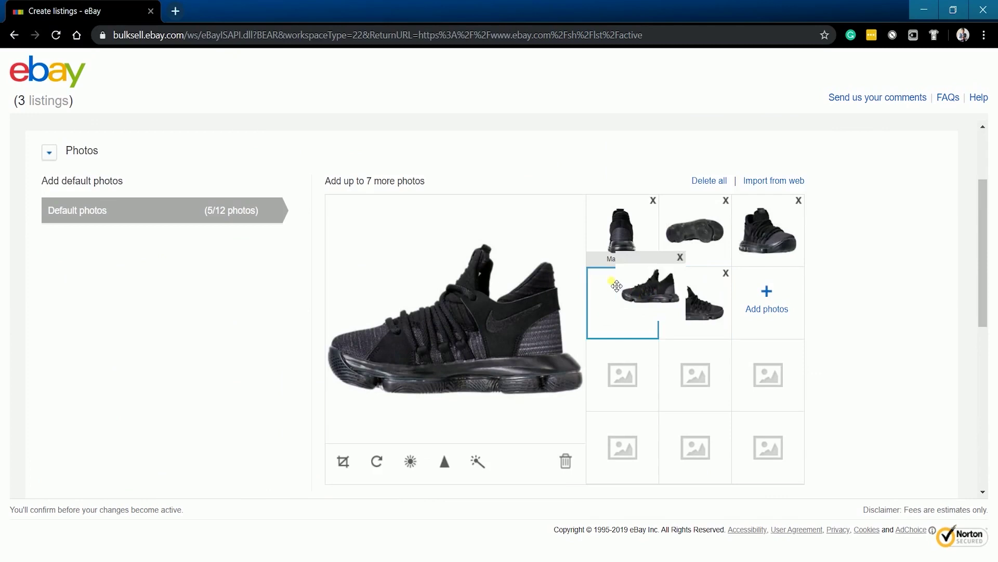
{"action": "left_click_drag", "start_coordinate": [663, 266], "coordinate": [613, 257]}
{"action": "left_click_drag", "start_coordinate": [695, 305], "coordinate": [764, 234]}
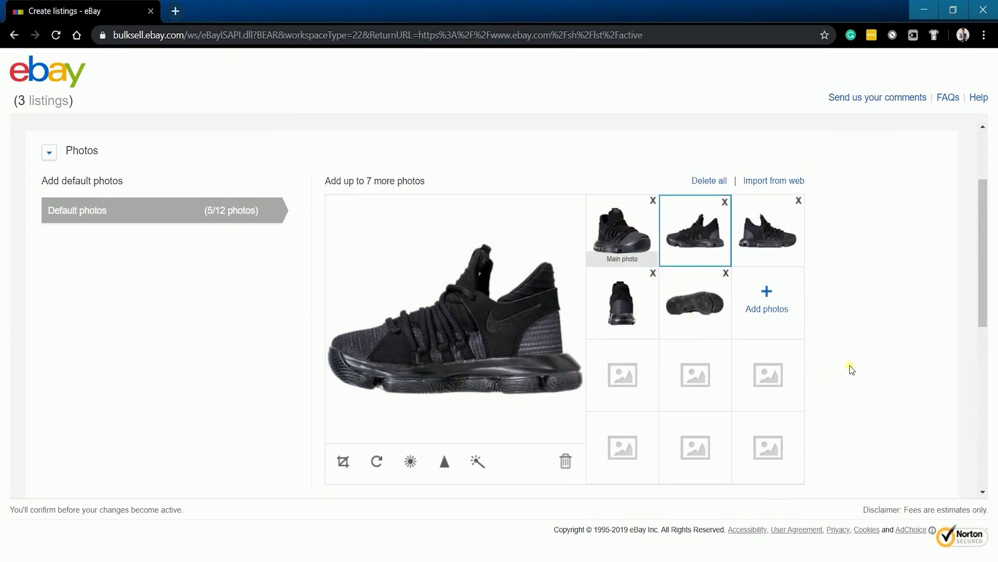
{"action": "scroll", "coordinate": [851, 368], "scroll_direction": "down", "scroll_amount": 5}
{"action": "scroll", "coordinate": [851, 368], "scroll_direction": "down", "scroll_amount": 1}
{"action": "scroll", "coordinate": [851, 369], "scroll_direction": "down", "scroll_amount": 2}
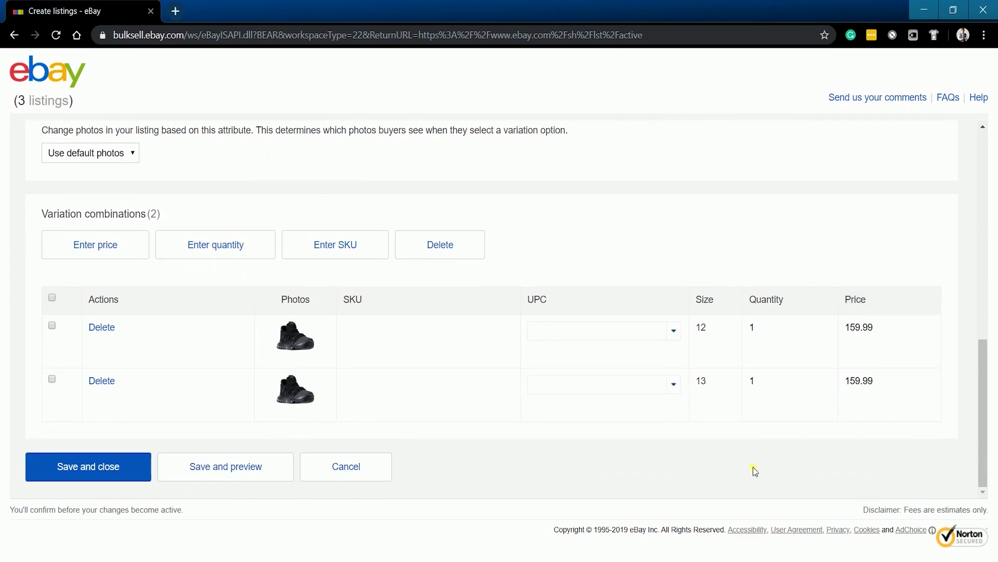
{"action": "left_click", "coordinate": [114, 479]}
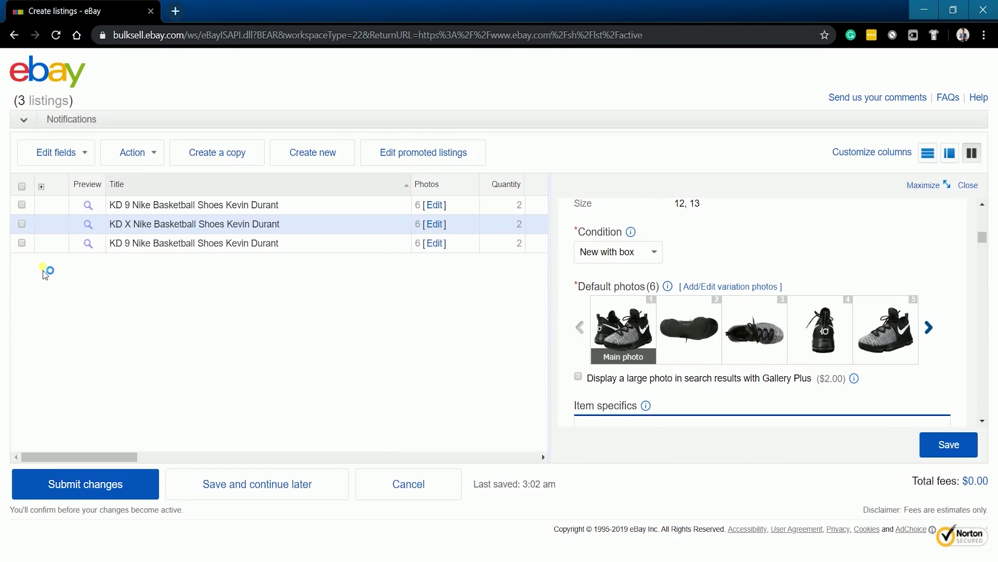
Remove the duplicate third-row KD 9 listing and set the remaining KD 9's condition to New with box.
{"action": "left_click", "coordinate": [22, 244]}
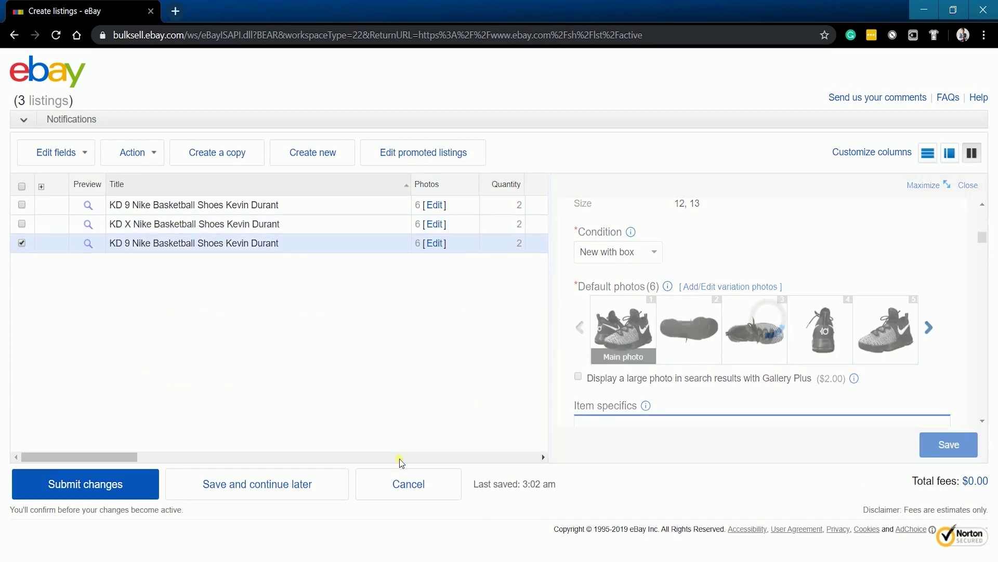
{"action": "left_click", "coordinate": [134, 159]}
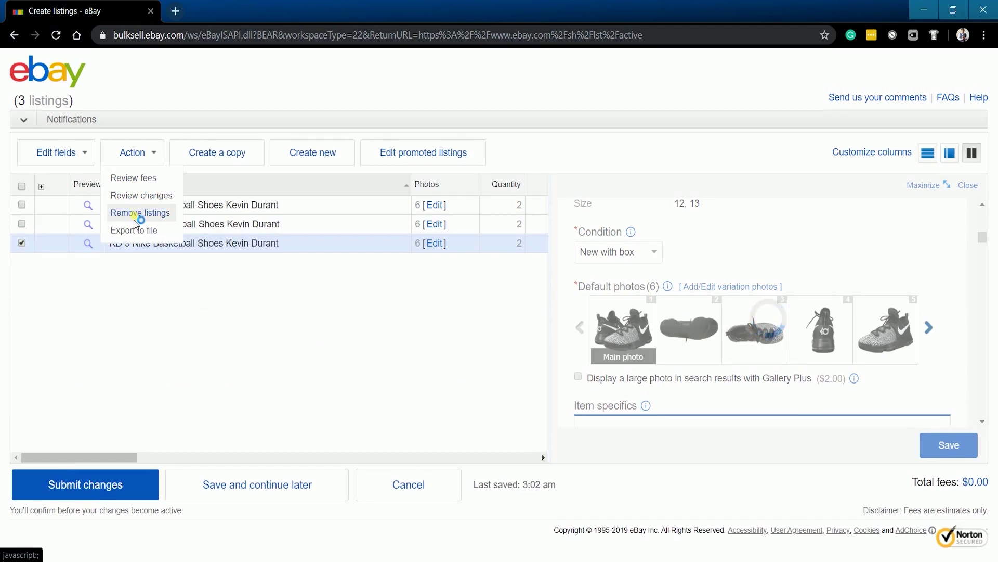
{"action": "left_click", "coordinate": [137, 213]}
{"action": "left_click", "coordinate": [570, 368]}
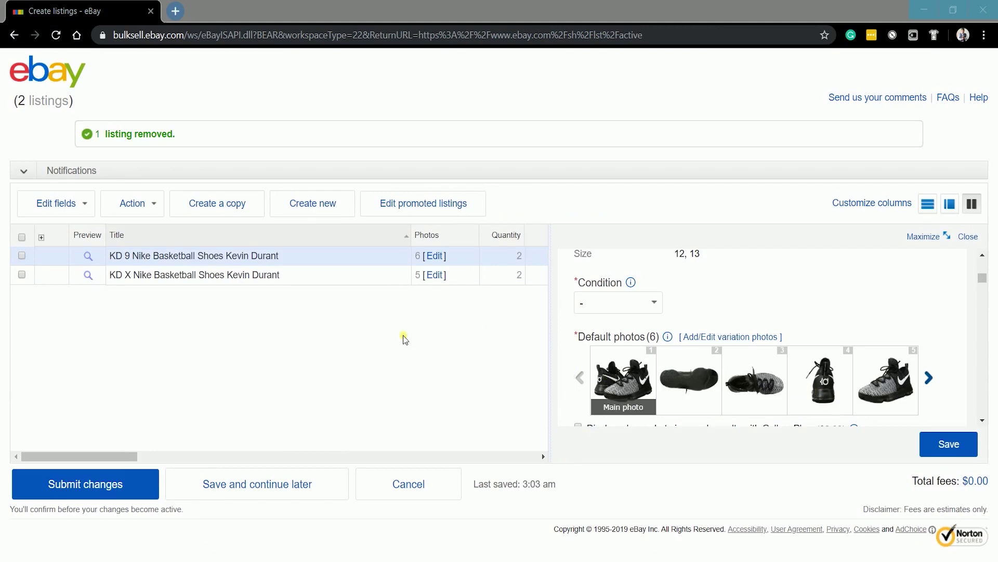
{"action": "key", "text": "Down"}
{"action": "key", "text": "Return"}
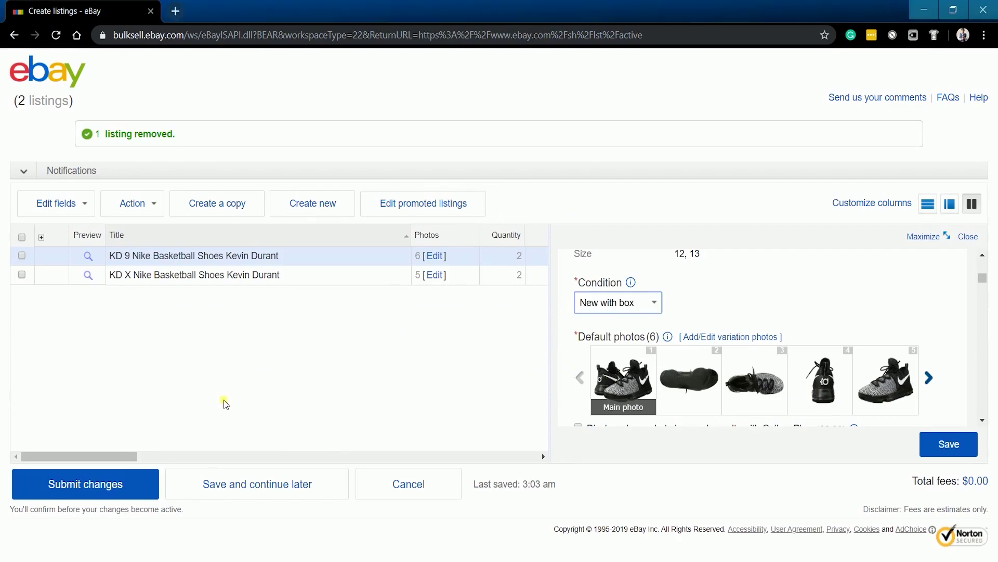
Submit the KD 9 and KD X listings, confirm the submission, and dismiss the success message.
{"action": "left_click", "coordinate": [106, 485]}
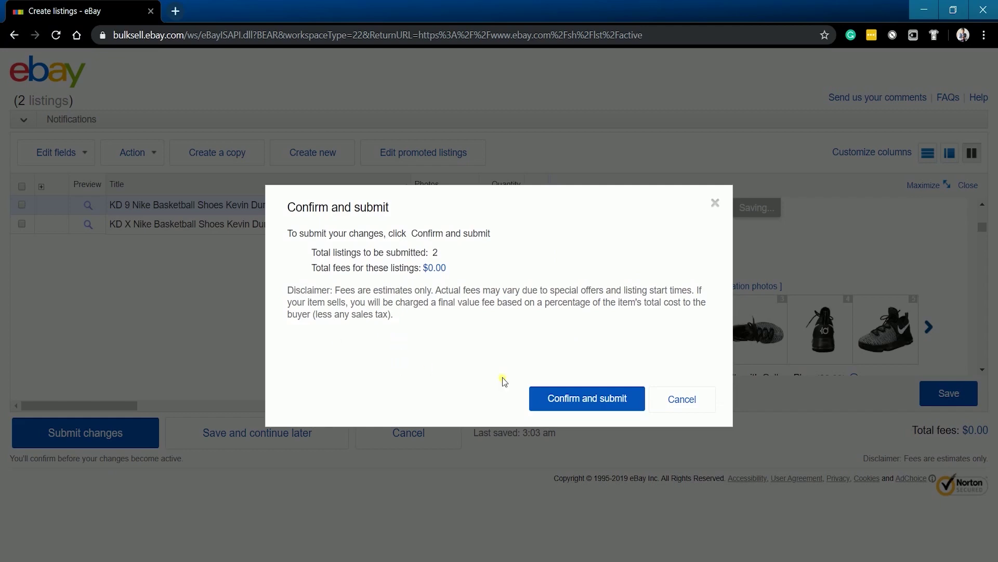
{"action": "left_click", "coordinate": [587, 397]}
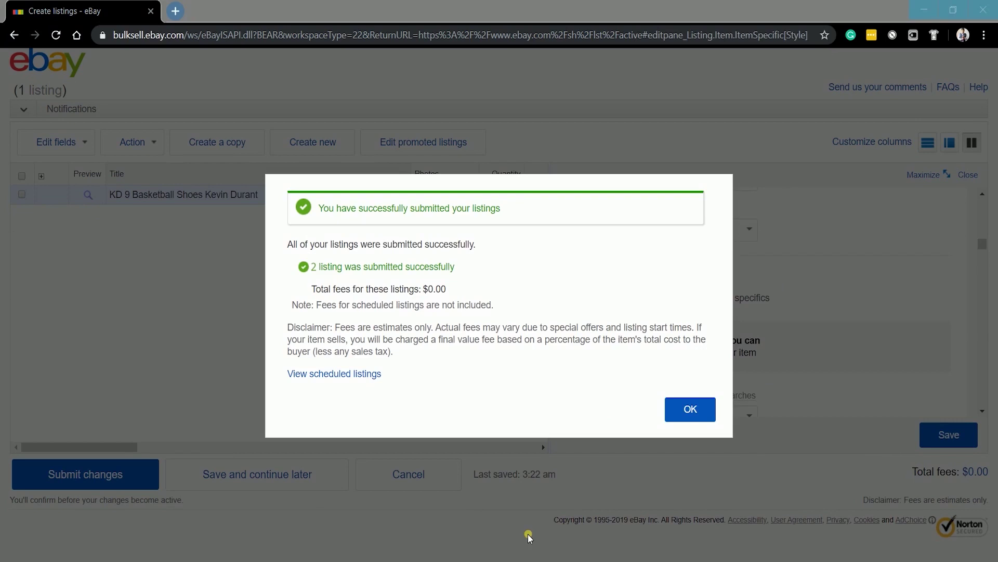
{"action": "left_click", "coordinate": [691, 405]}
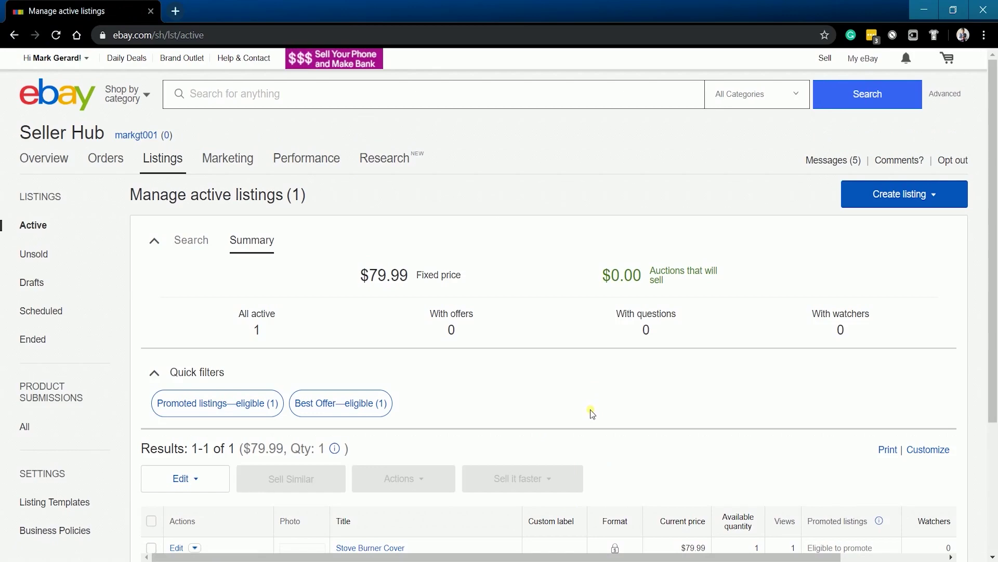
Show the Scheduled listings to check both KD shoe listings.
{"action": "scroll", "coordinate": [591, 410], "scroll_direction": "down", "scroll_amount": 2}
{"action": "scroll", "coordinate": [591, 409], "scroll_direction": "down", "scroll_amount": 2}
{"action": "scroll", "coordinate": [591, 410], "scroll_direction": "up", "scroll_amount": 2}
{"action": "scroll", "coordinate": [590, 409], "scroll_direction": "up", "scroll_amount": 2}
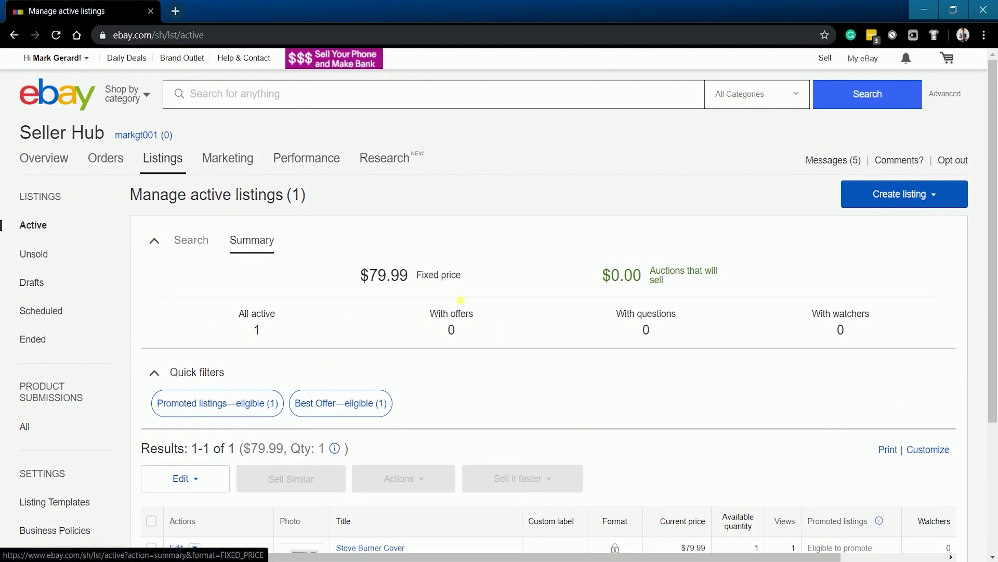
{"action": "left_click", "coordinate": [44, 311]}
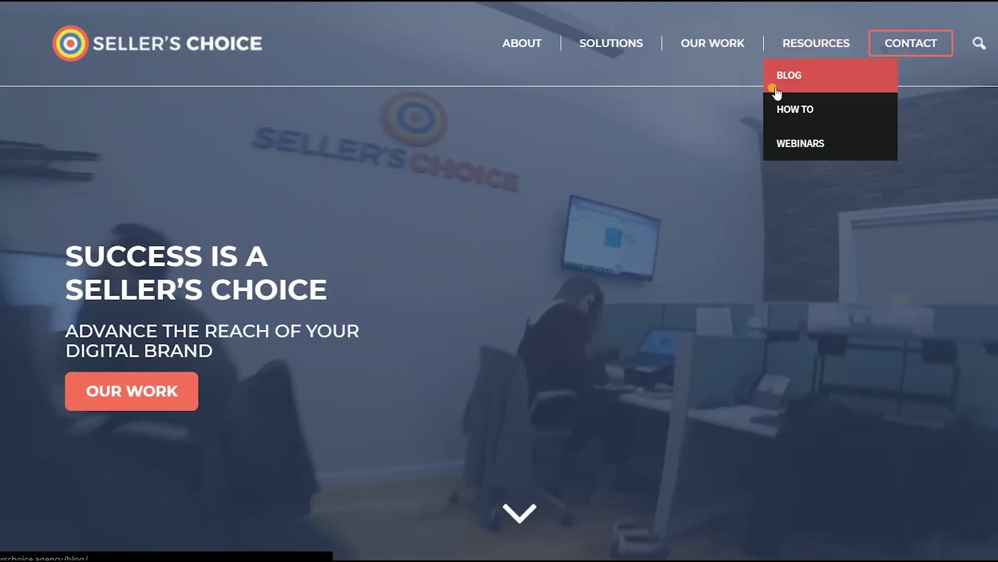
Open the Seller's Choice Blog page from Resources and skim it.
{"action": "left_click", "coordinate": [773, 93]}
{"action": "scroll", "coordinate": [767, 182], "scroll_direction": "down", "scroll_amount": 2}
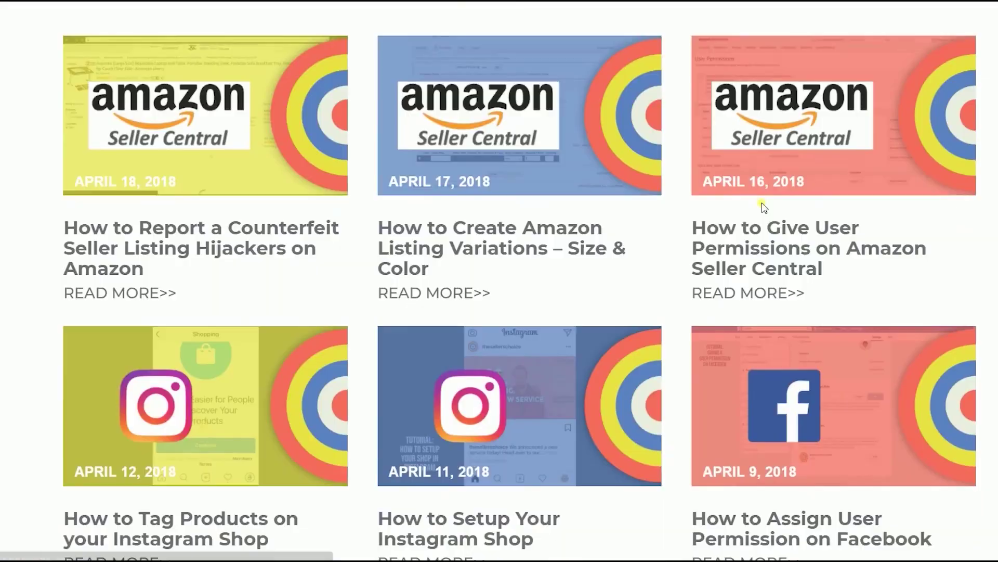
{"action": "scroll", "coordinate": [763, 207], "scroll_direction": "up", "scroll_amount": 7}
Visit the Webinars page, then return to the blog and scroll through its articles.
{"action": "left_click", "coordinate": [814, 145]}
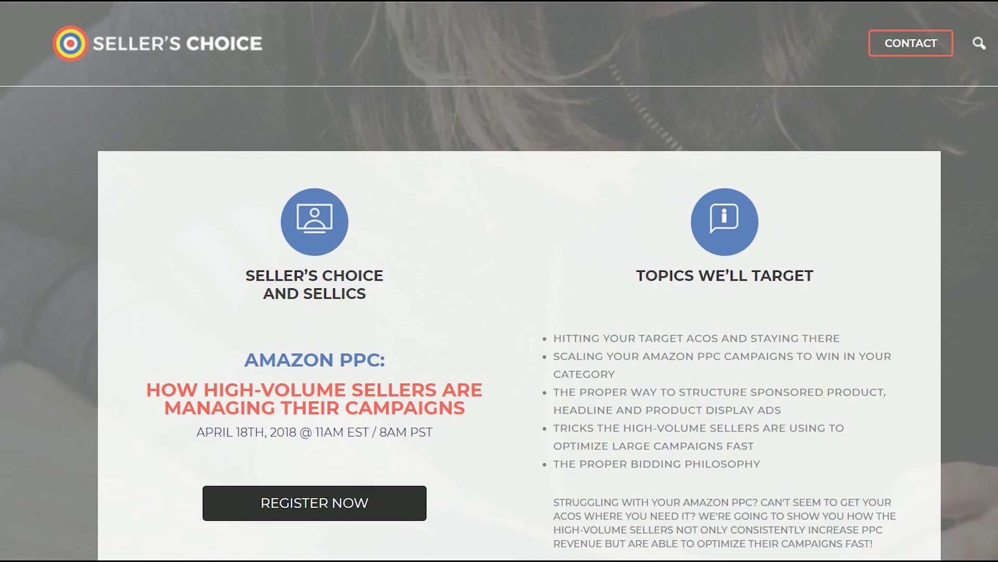
{"action": "key", "text": "alt+Left"}
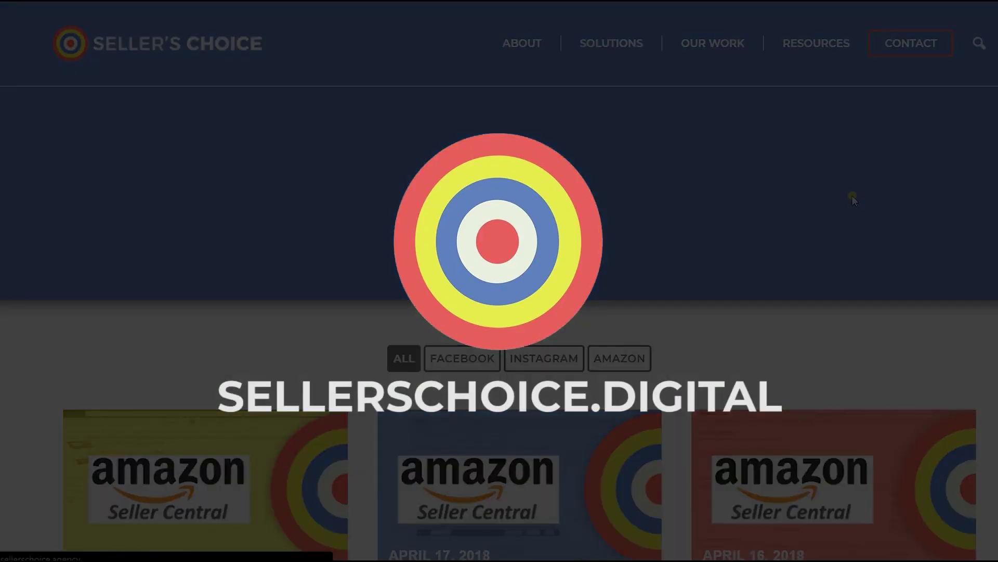
{"action": "scroll", "coordinate": [853, 195], "scroll_direction": "down", "scroll_amount": 8}
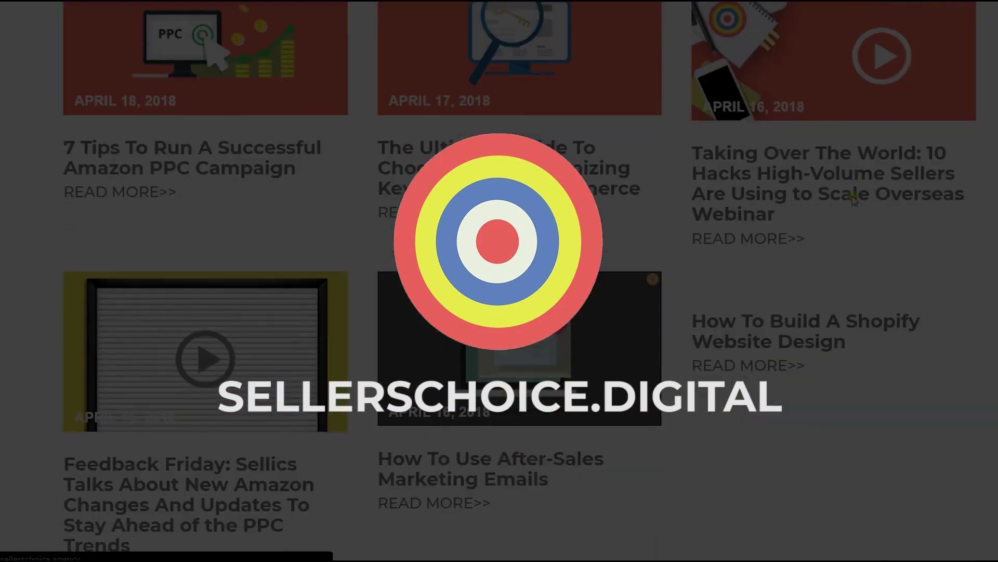
{"action": "scroll", "coordinate": [853, 201], "scroll_direction": "down", "scroll_amount": 4}
{"action": "scroll", "coordinate": [853, 200], "scroll_direction": "down", "scroll_amount": 2}
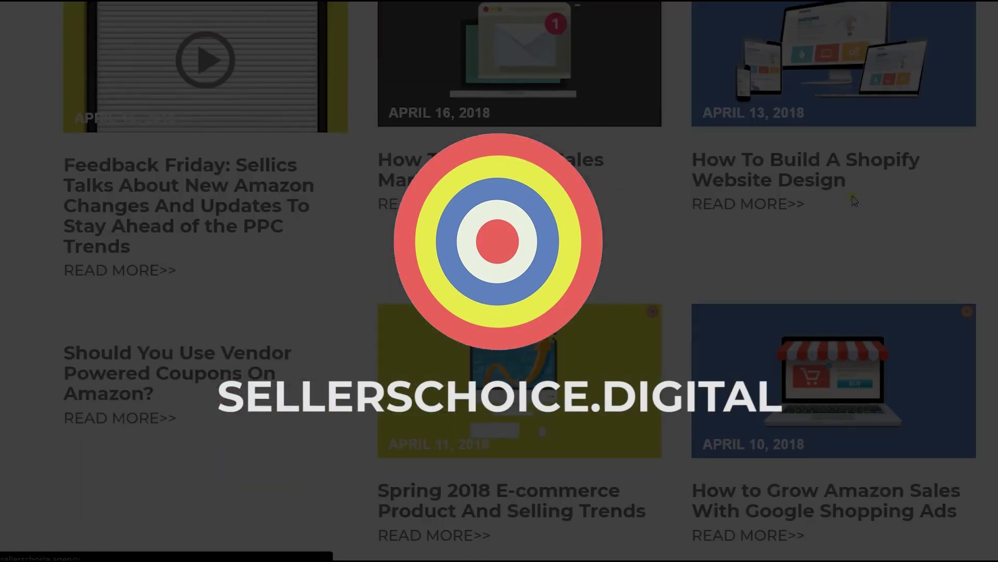
{"action": "scroll", "coordinate": [853, 201], "scroll_direction": "up", "scroll_amount": 15}
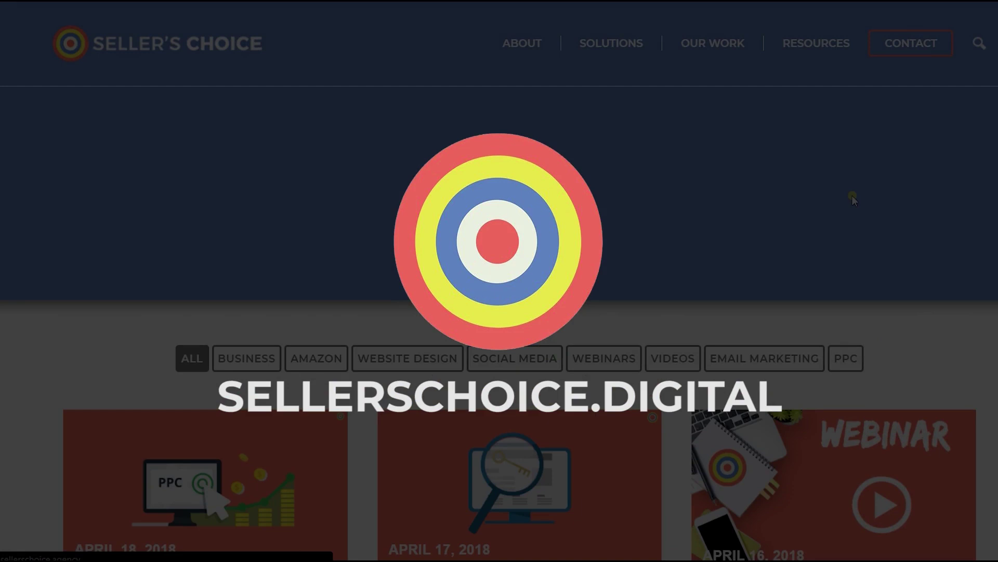